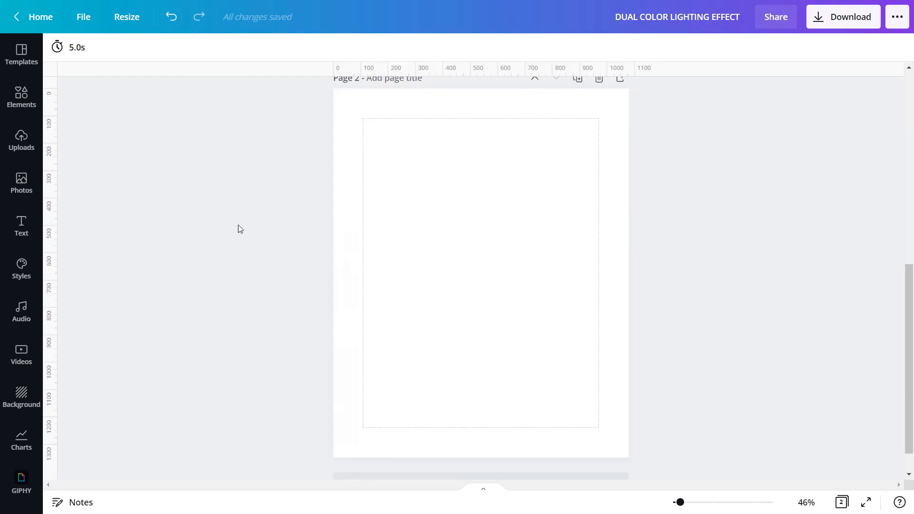
Add the uploaded portrait of the woman with pink roses to page 2 and duplicate that page
click(12, 141)
click(89, 198)
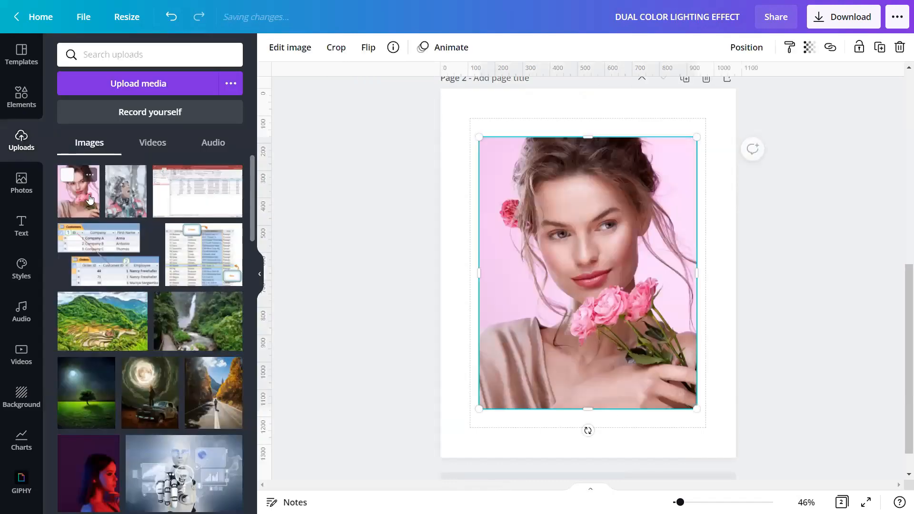
click(260, 275)
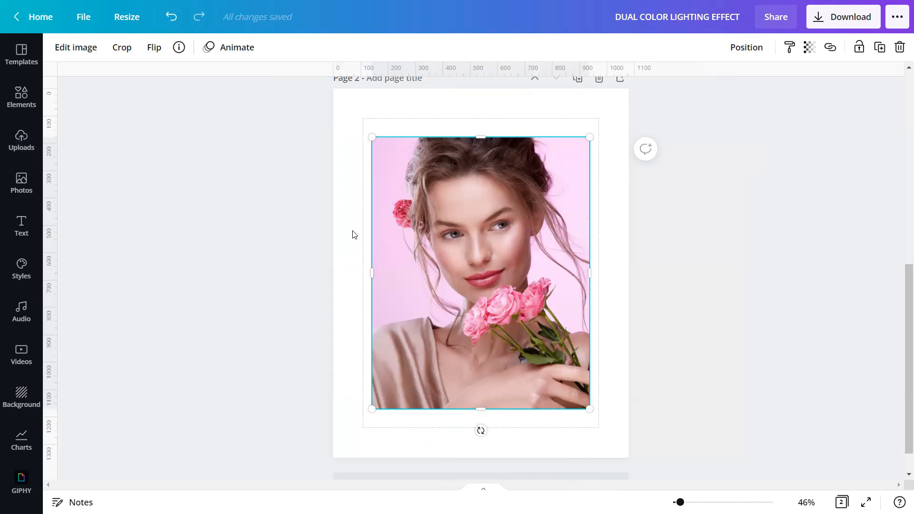
click(578, 80)
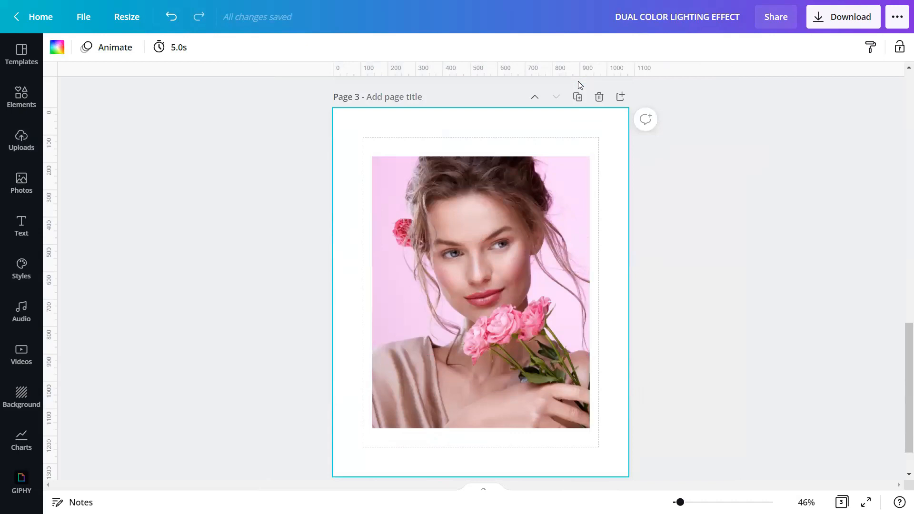
Set the portrait on page 2 as the page background
scroll(564, 95, up, 7)
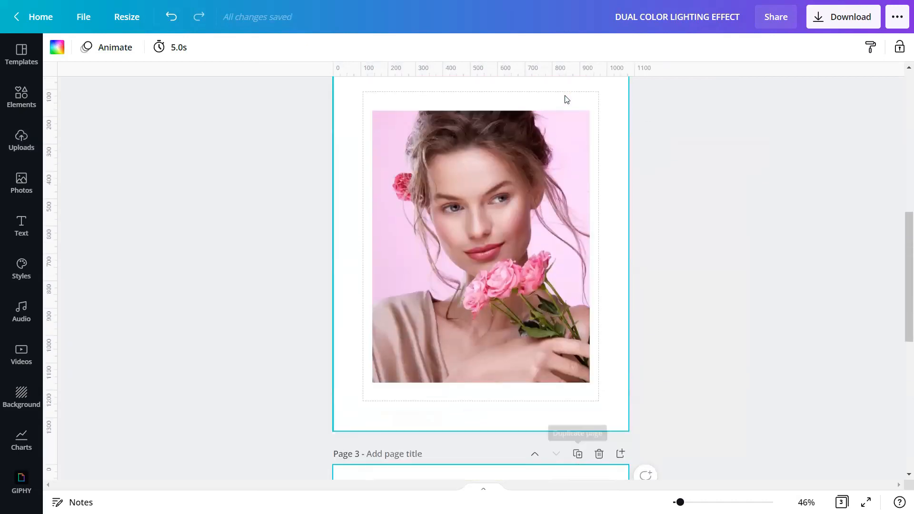
right_click(514, 189)
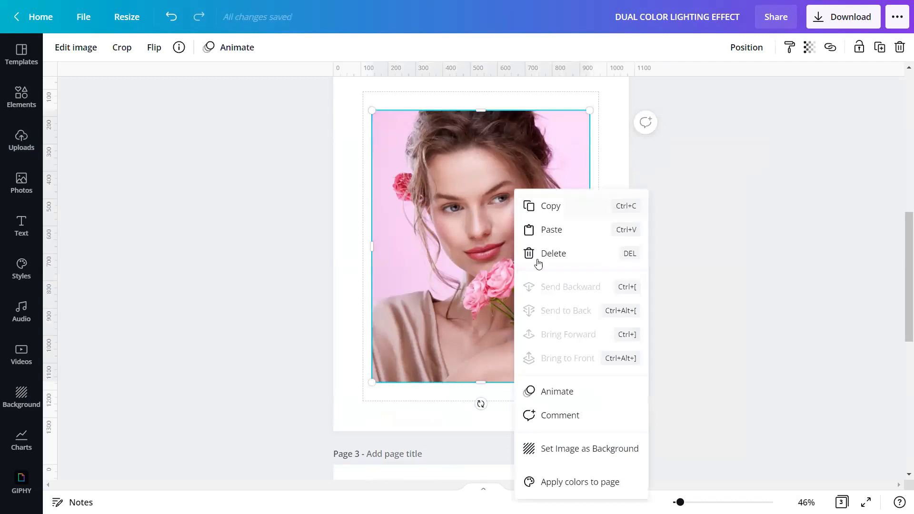
click(570, 448)
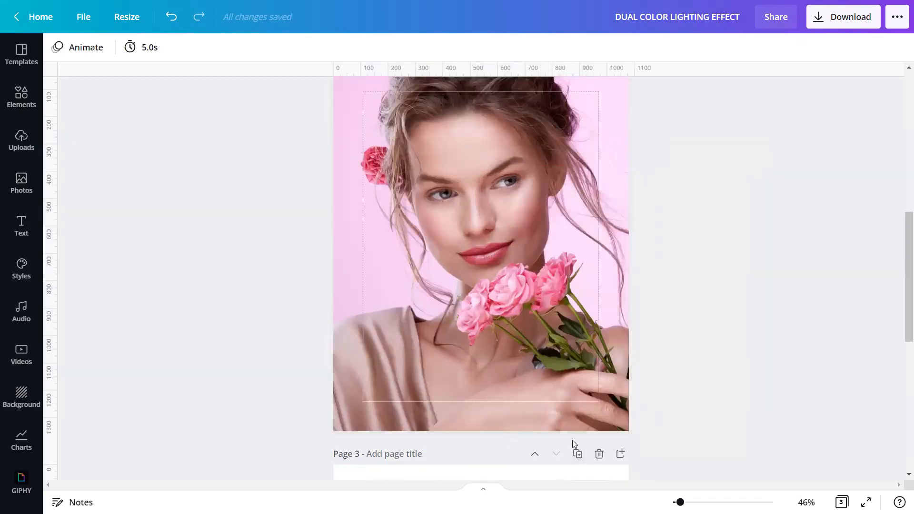
Remove the background from the portrait on page 3 with Background Remover and apply the result
scroll(572, 441, down, 7)
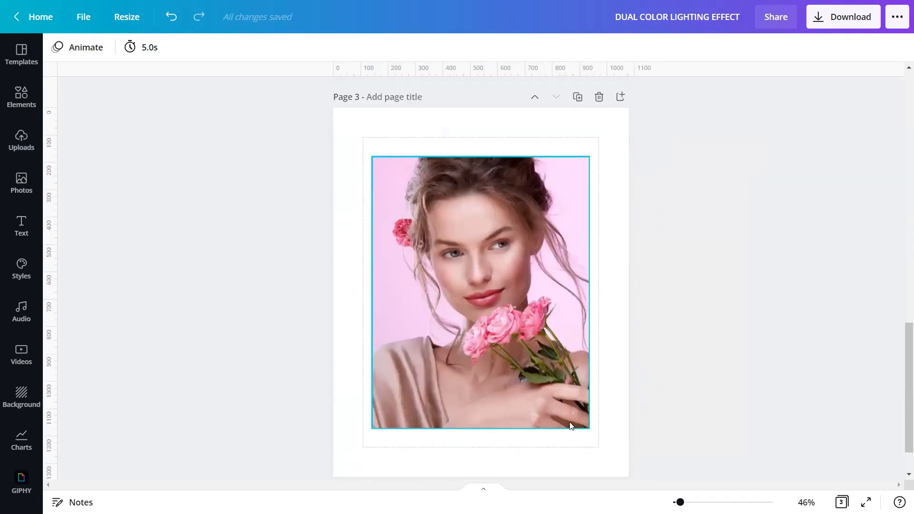
click(512, 333)
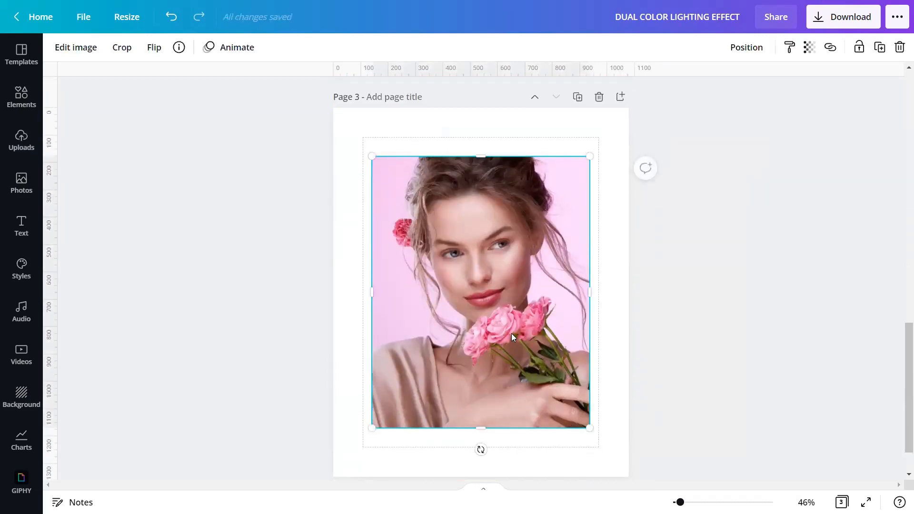
click(75, 48)
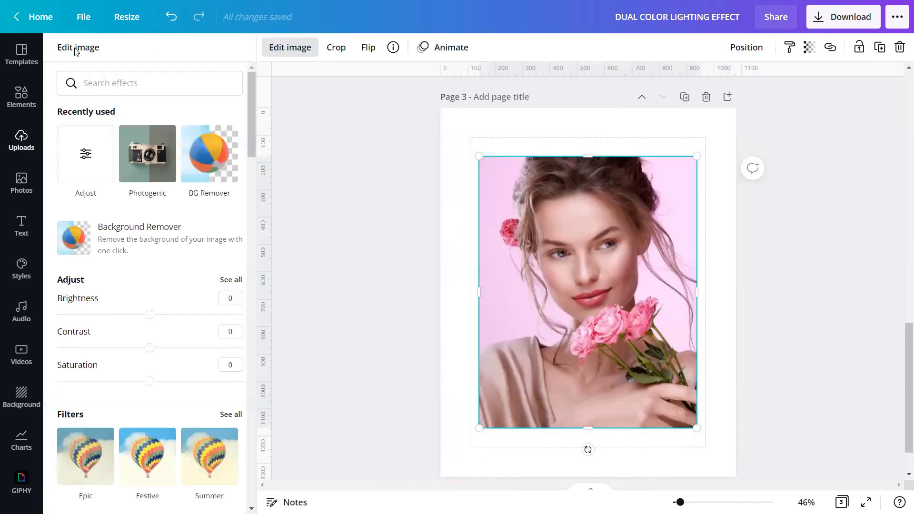
click(123, 240)
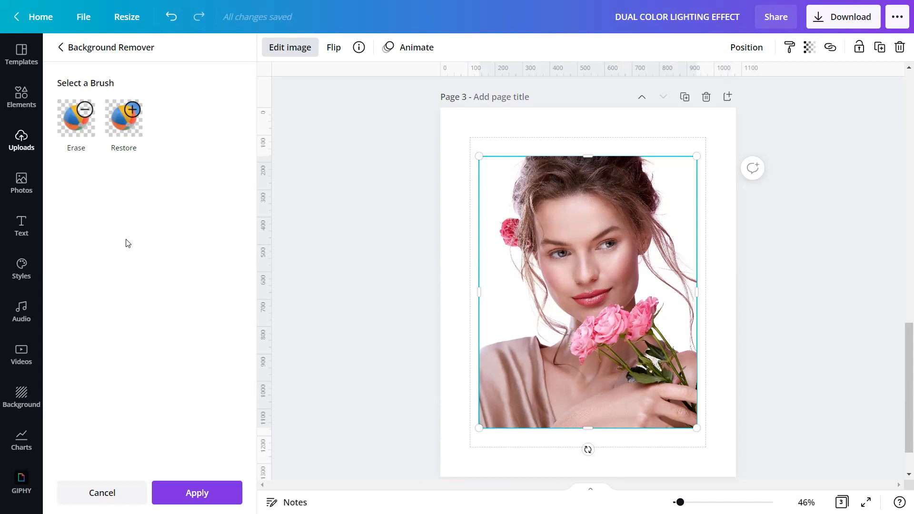
click(128, 126)
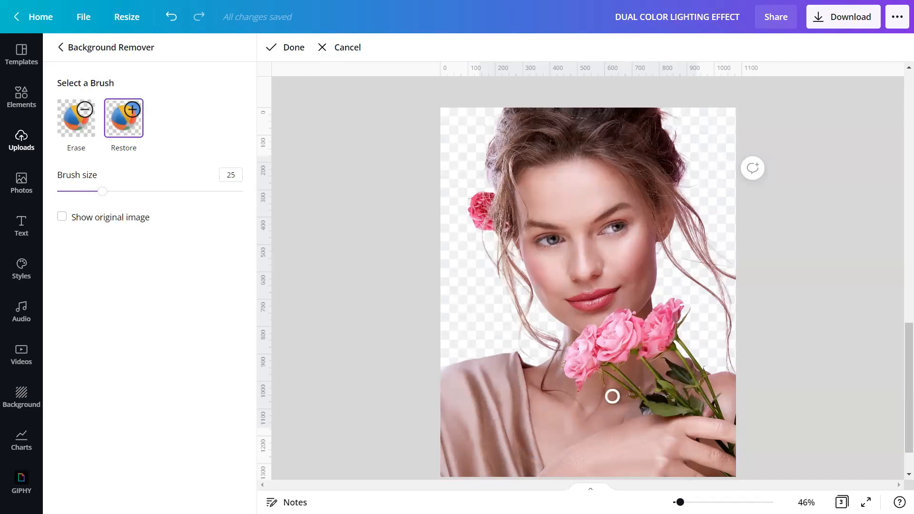
click(290, 48)
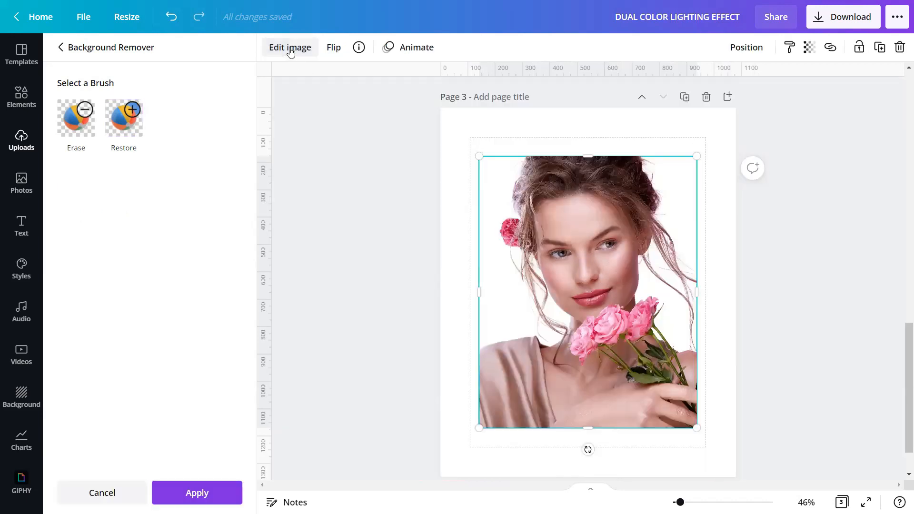
click(189, 492)
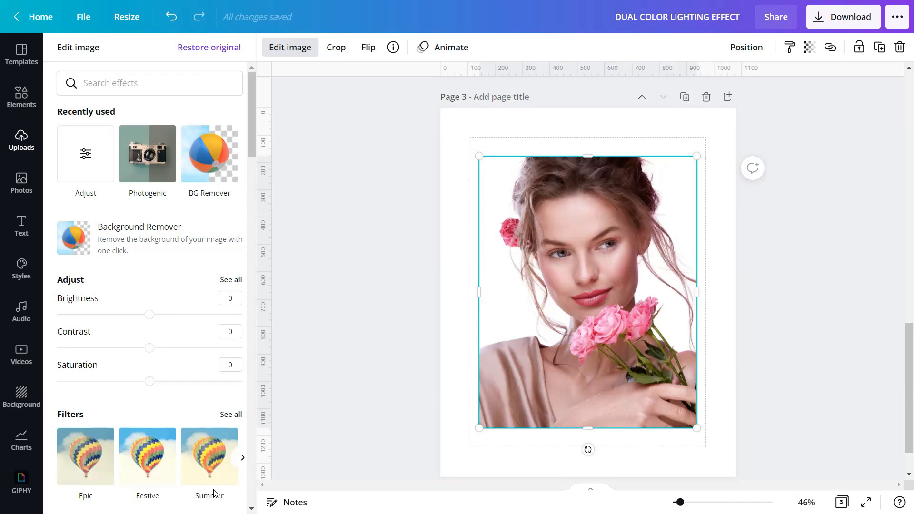
click(335, 391)
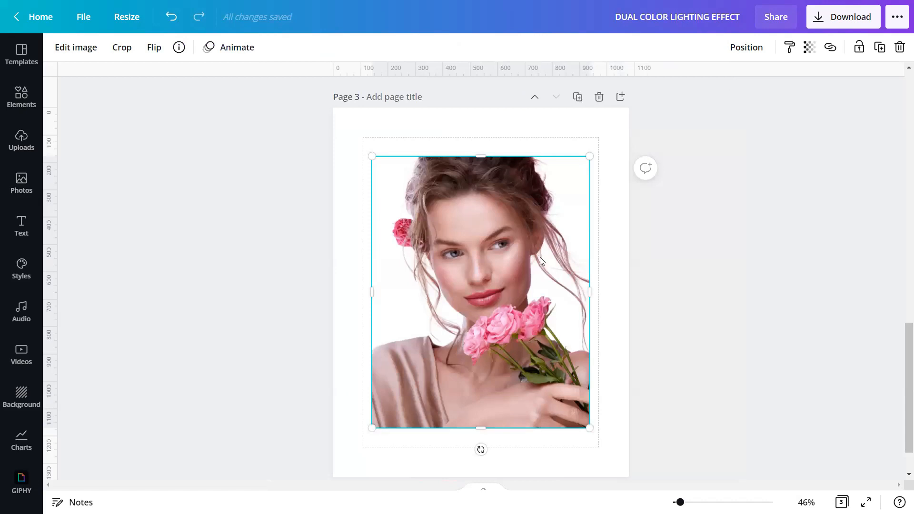
Align the cut-out portrait to the top left of page 3, enlarge it to fill the page and lock it
click(743, 47)
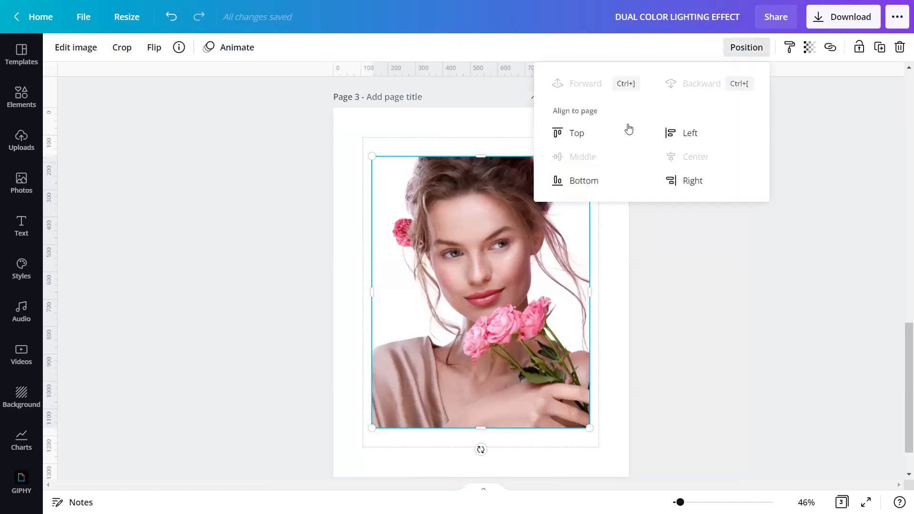
click(577, 135)
click(688, 134)
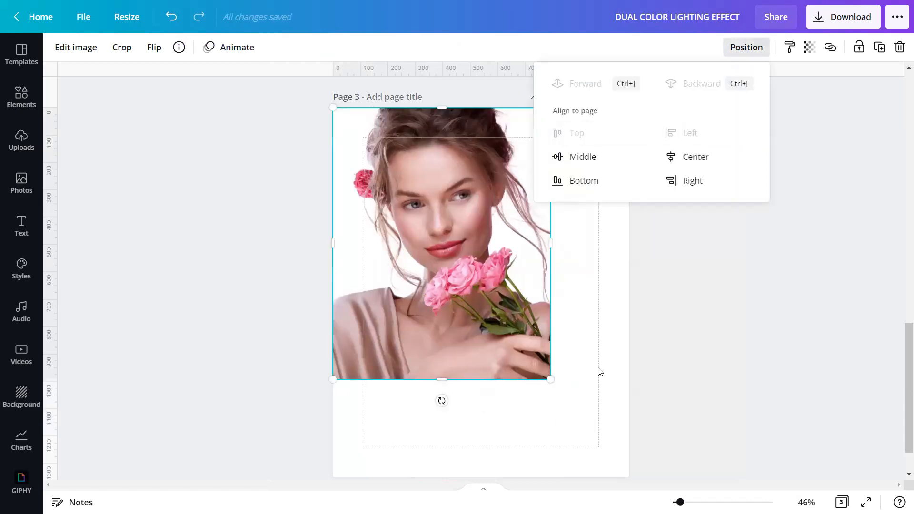
drag(549, 378, 622, 477)
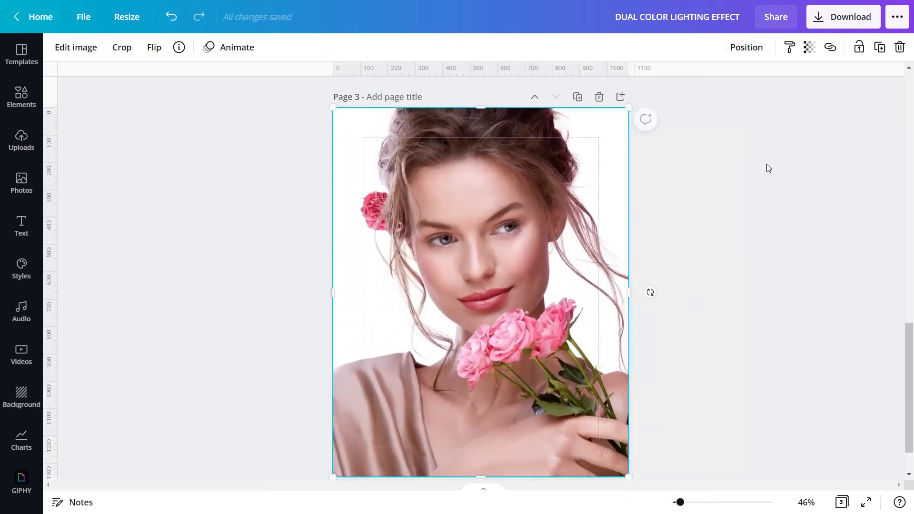
click(857, 48)
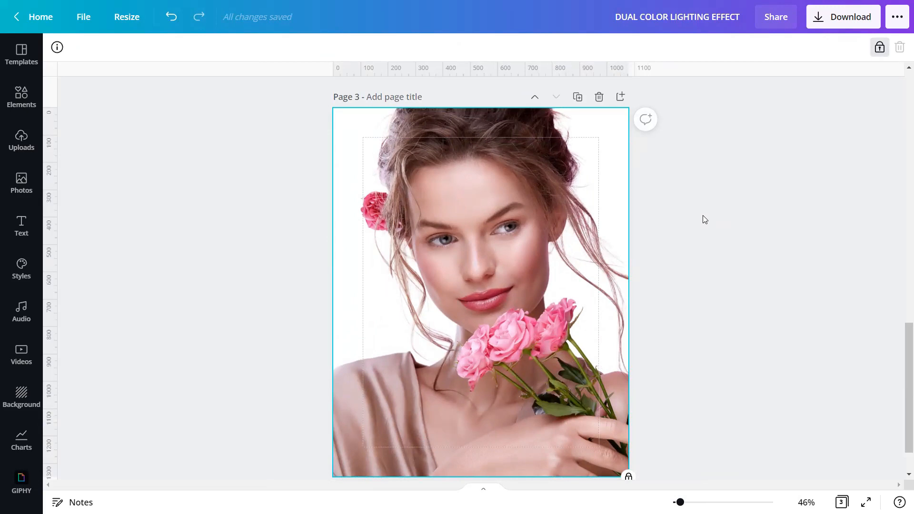
Search the elements for "GRADIENT HIGHLIGHTS" and limit the results to graphics
click(31, 98)
click(85, 51)
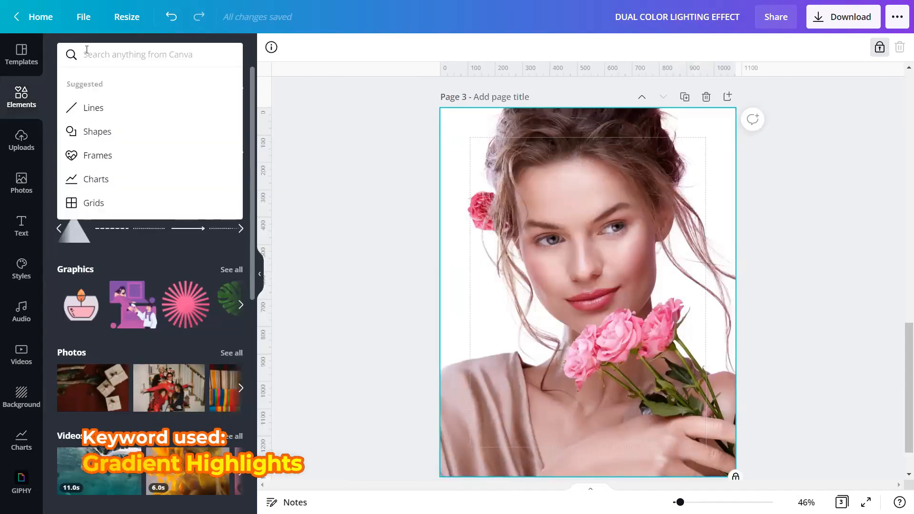
text(GRADIEN)
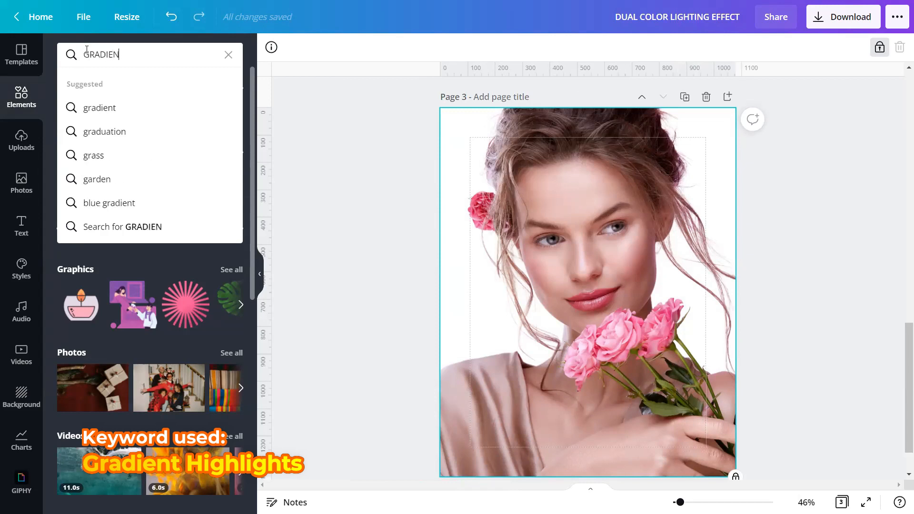
text(T HIGHLIGHTS)
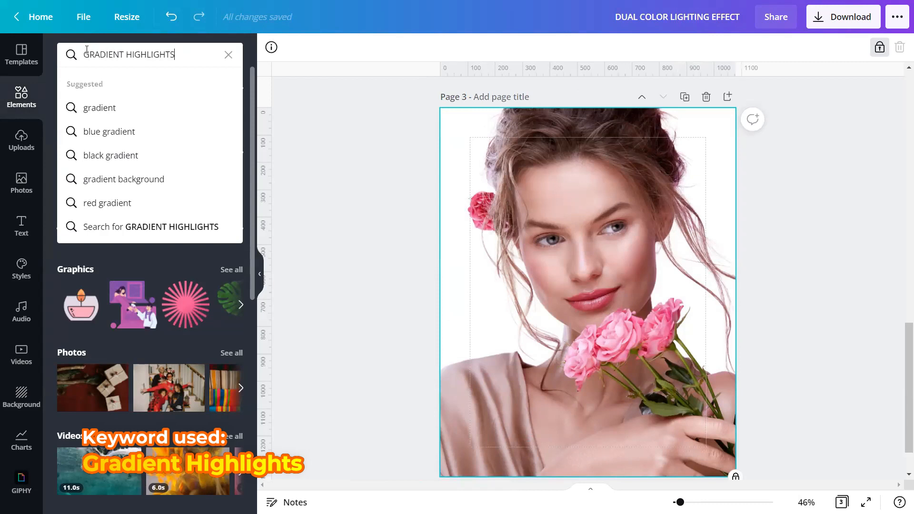
key(Return)
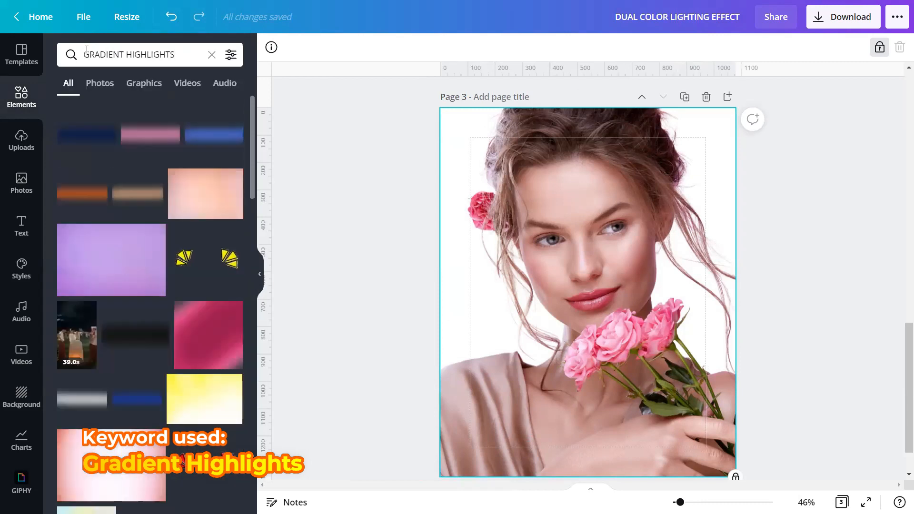
click(139, 90)
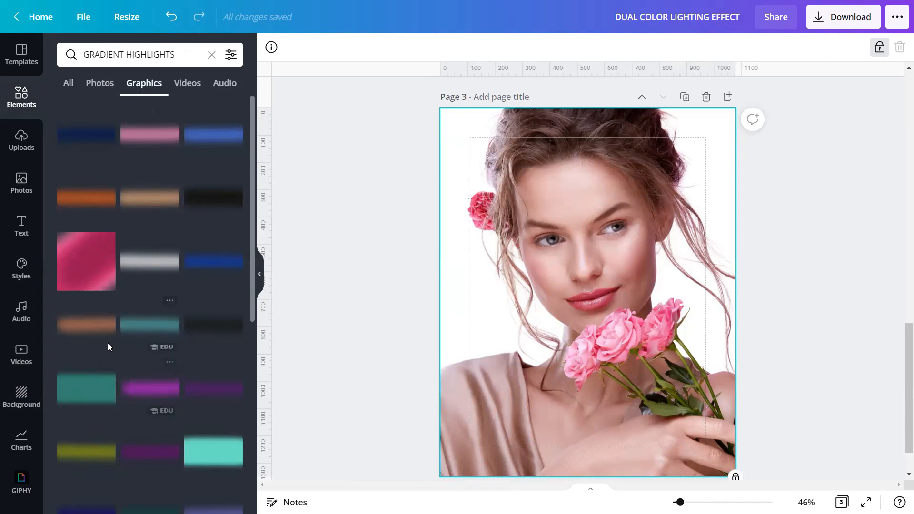
Add the bright magenta Gradient Highlight graphic to page 3
click(170, 369)
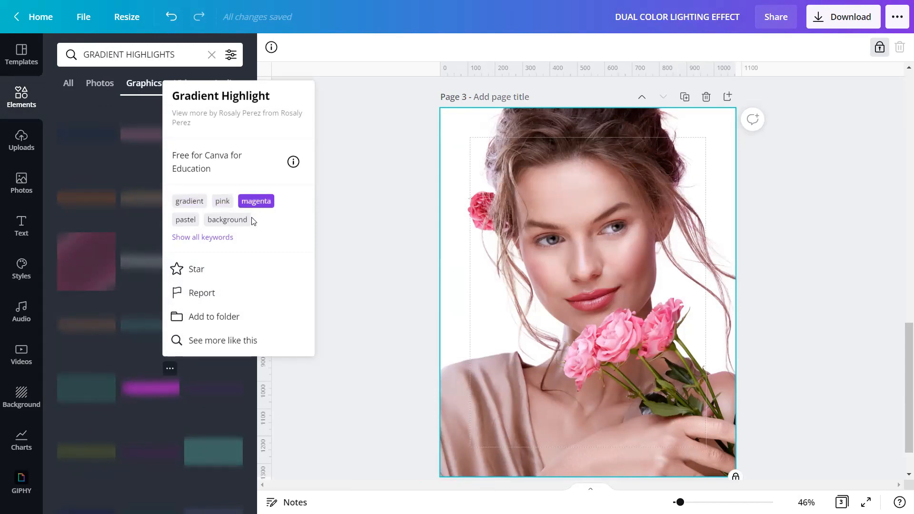
click(151, 387)
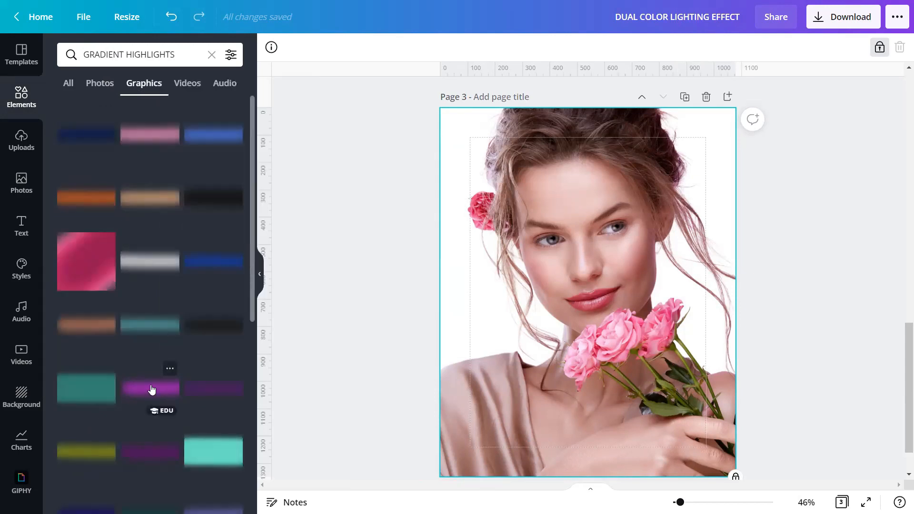
click(152, 389)
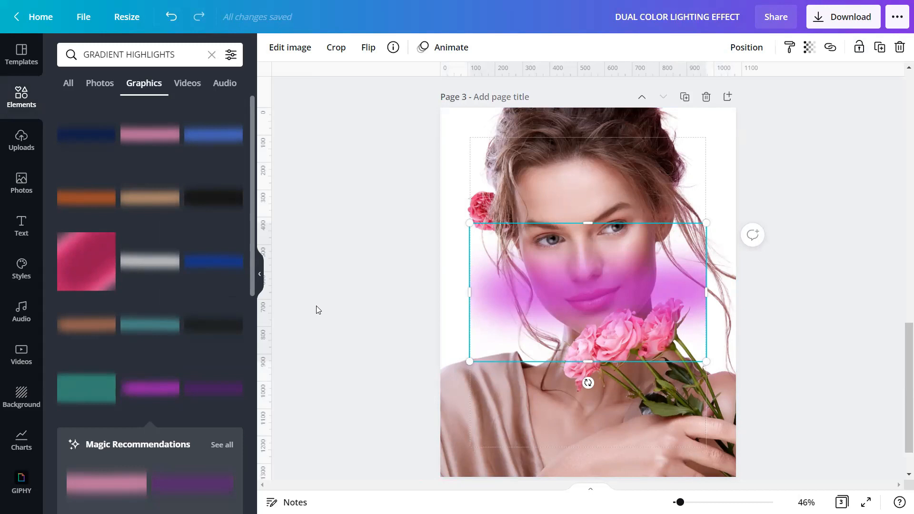
Rotate the magenta highlight to a steep tilt, enlarge it and position it over the right half of the portrait
drag(587, 383, 535, 302)
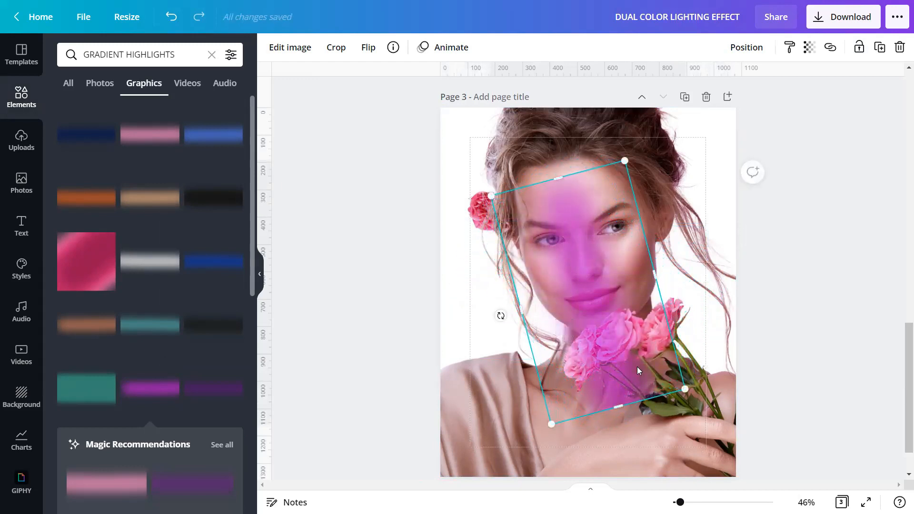
drag(685, 389, 785, 472)
scroll(785, 473, up, 4)
drag(701, 324, 664, 220)
scroll(676, 341, down, 3)
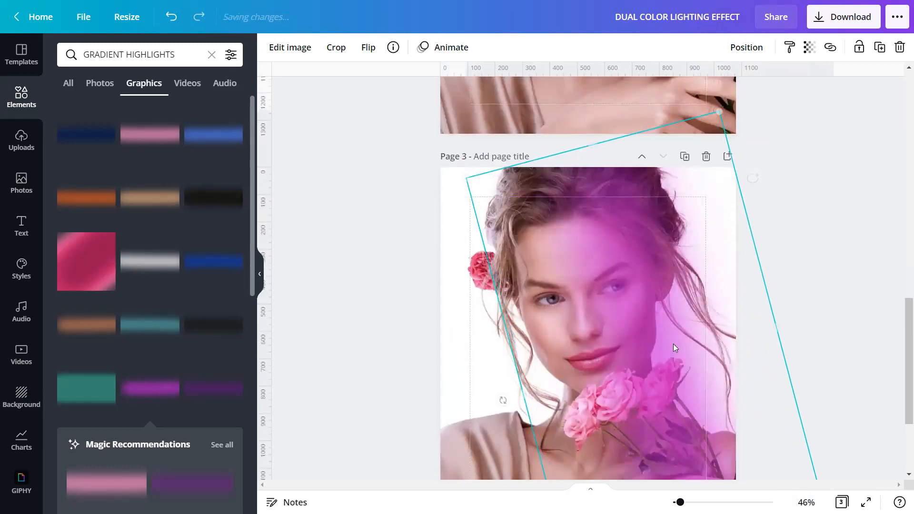
Set the magenta highlight's transparency to 45
click(809, 48)
click(803, 84)
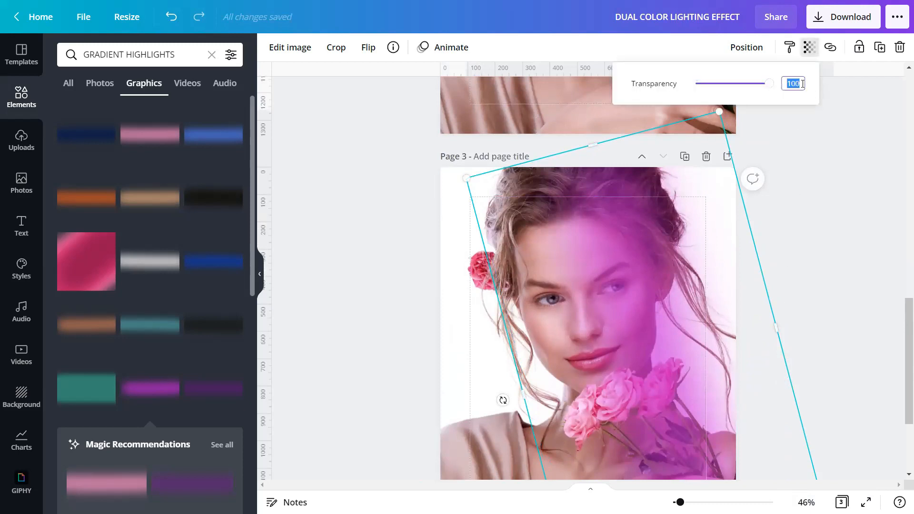
text(45)
key(Return)
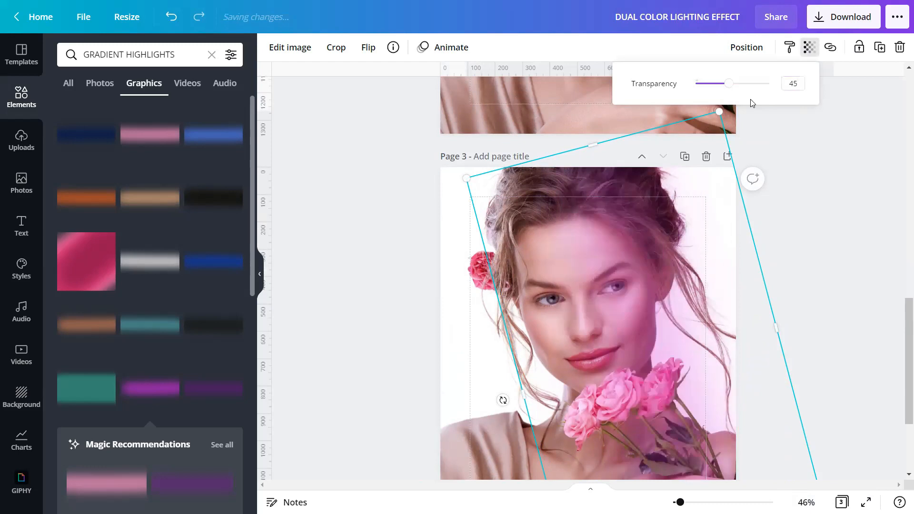
click(816, 262)
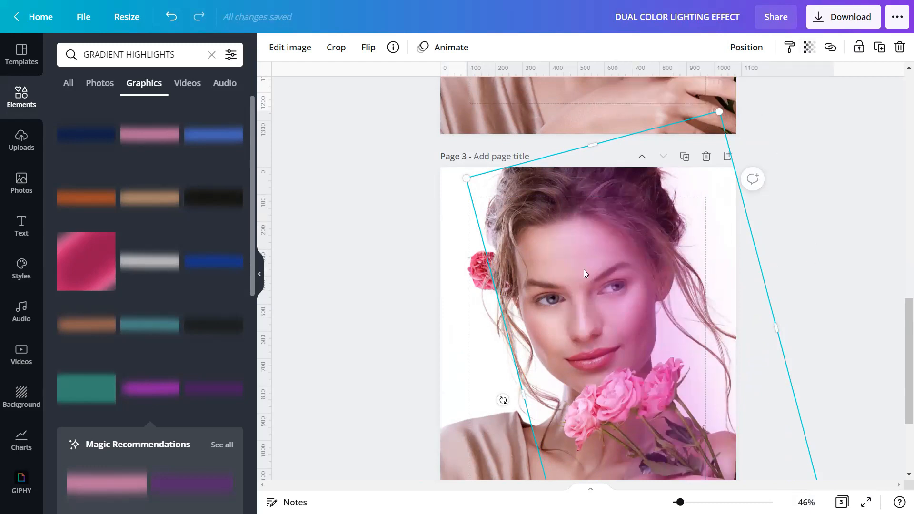
Find the pale yellow-green Gradient Highlight among the graphics and add it to page 3
scroll(129, 251, down, 6)
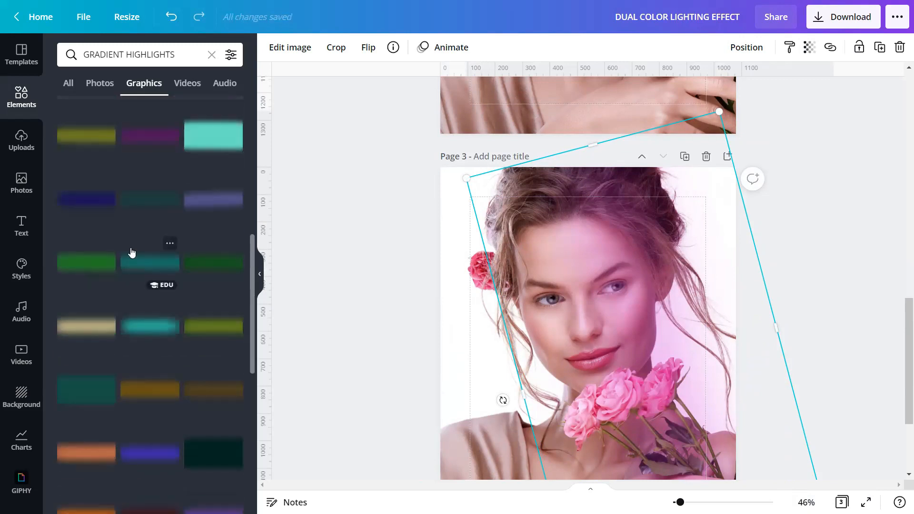
scroll(132, 252, down, 8)
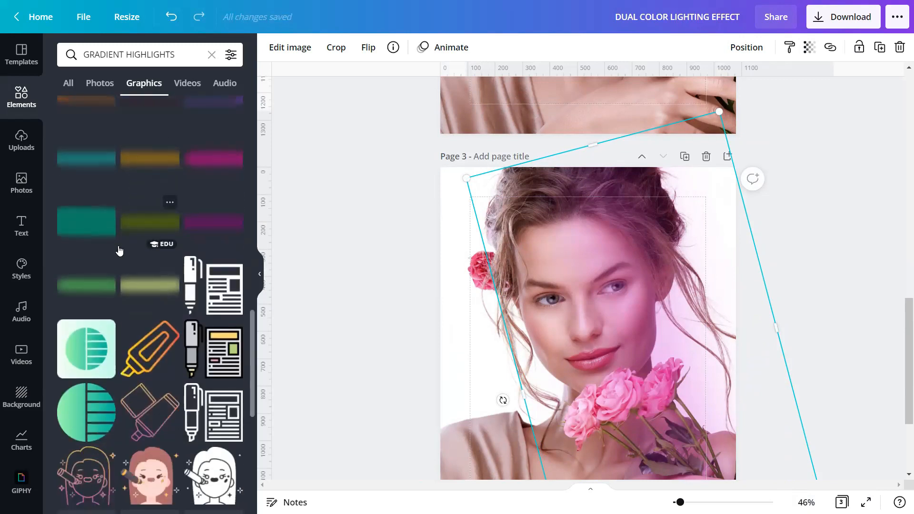
click(170, 267)
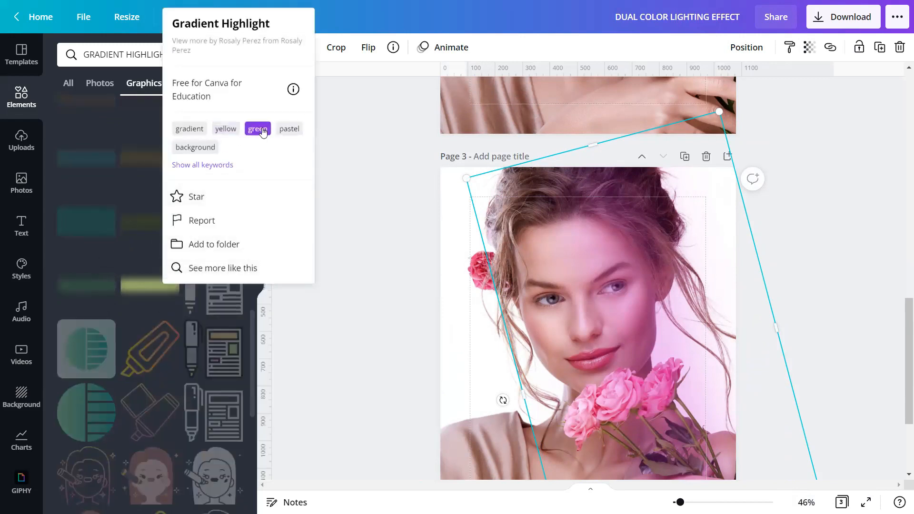
click(142, 286)
click(142, 286)
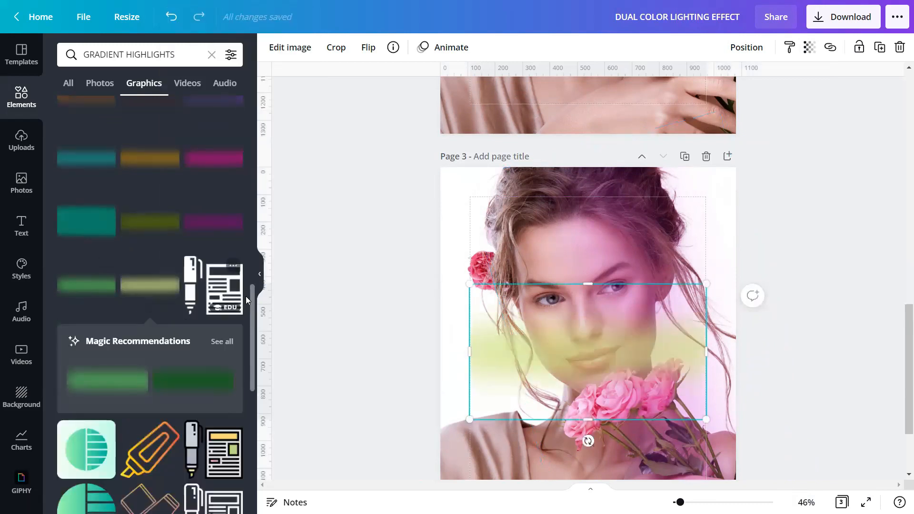
Tilt the yellow-green highlight steeply like the magenta one, enlarge it to about 1,667 × 956, and position it over the left half of the portrait
click(259, 274)
drag(479, 441, 397, 375)
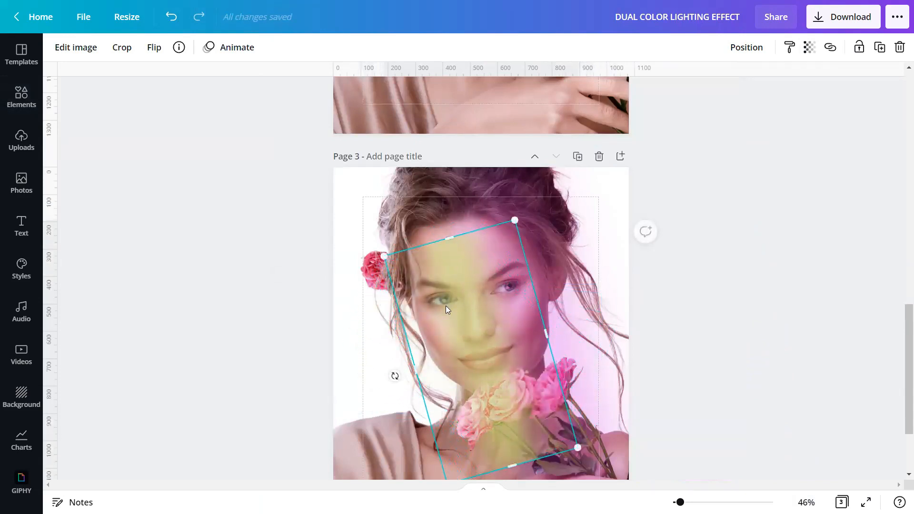
drag(447, 310, 349, 201)
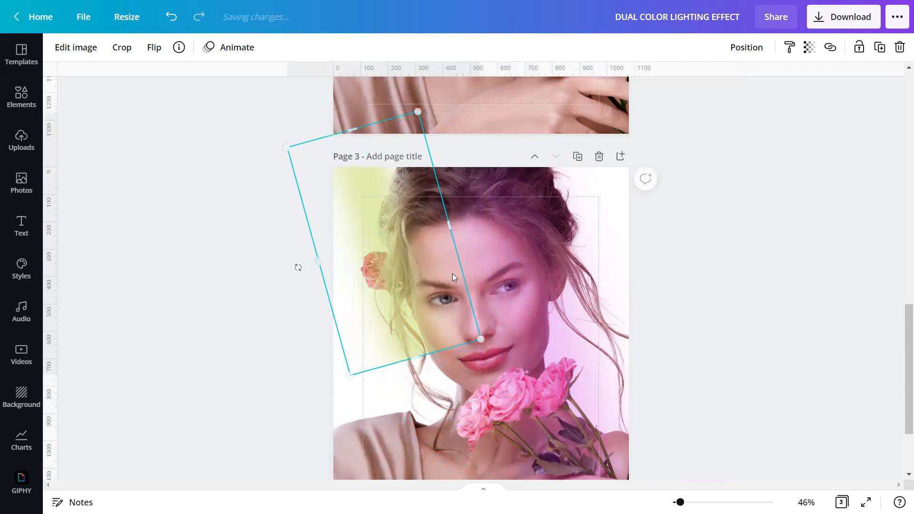
scroll(472, 286, down, 3)
drag(481, 226, 600, 467)
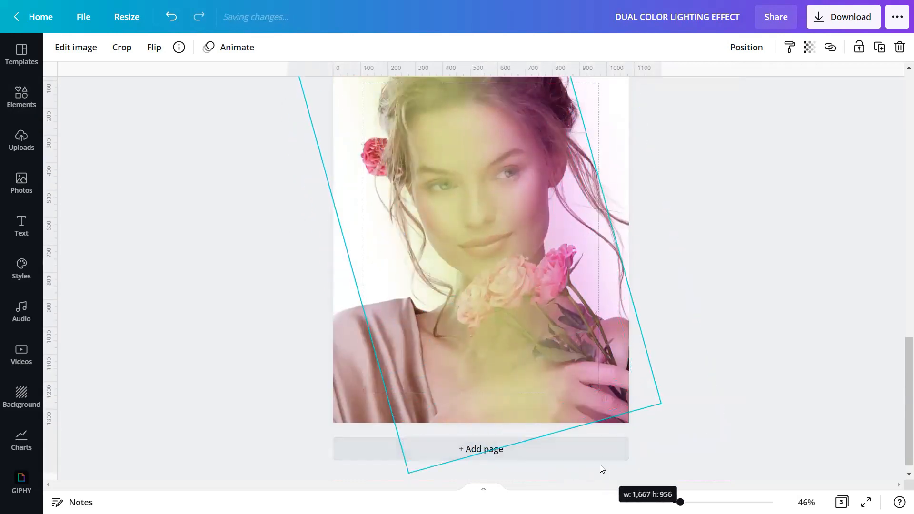
drag(515, 297, 491, 335)
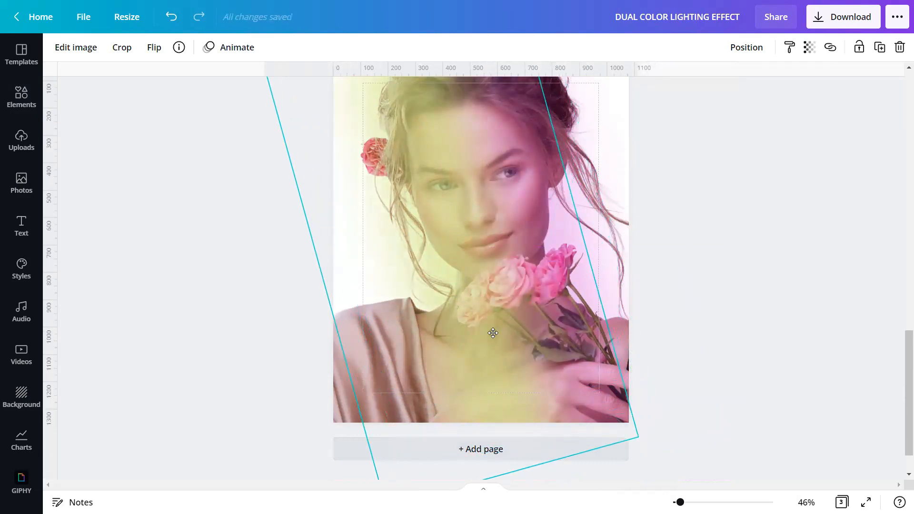
scroll(492, 334, up, 3)
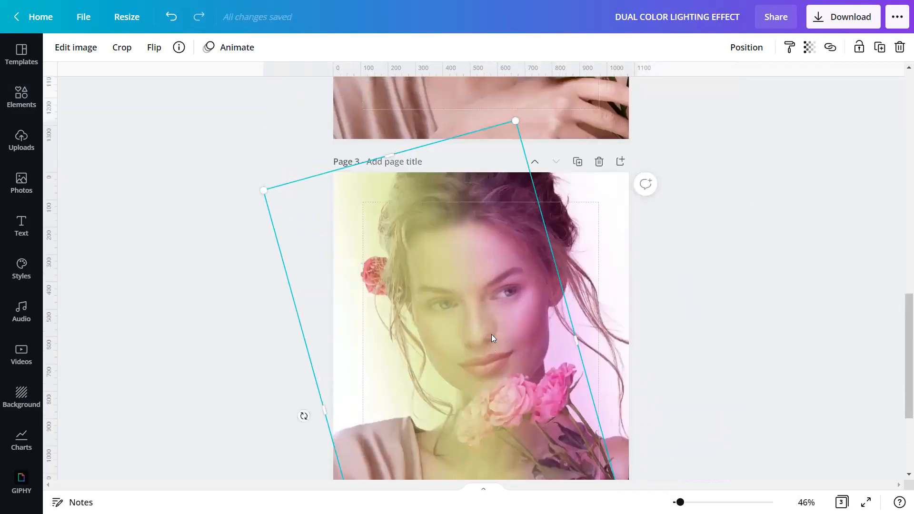
drag(473, 338, 467, 341)
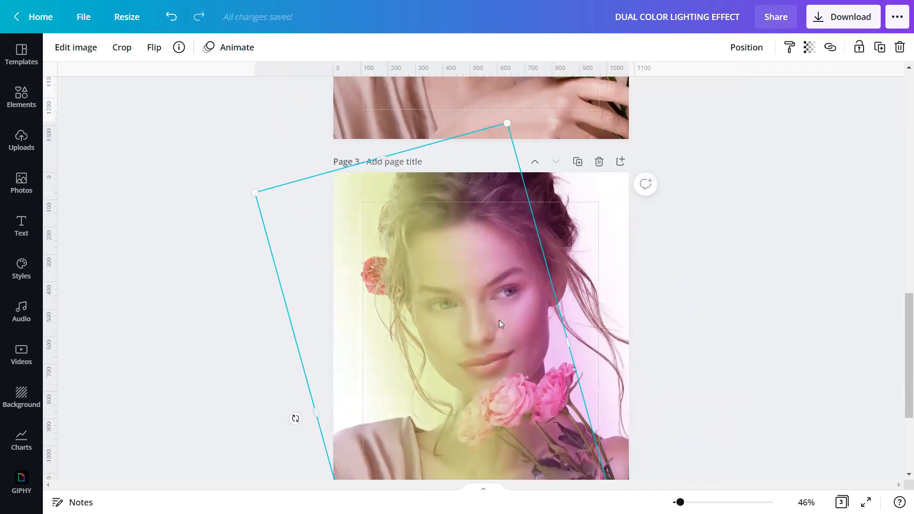
Set the yellow-green highlight's transparency to 45 and deselect it
click(809, 49)
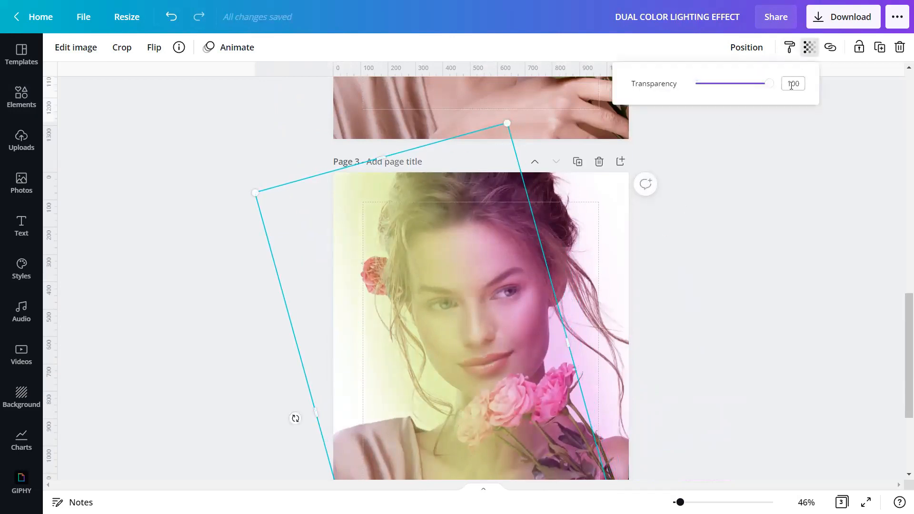
double_click(803, 82)
text(45)
key(Return)
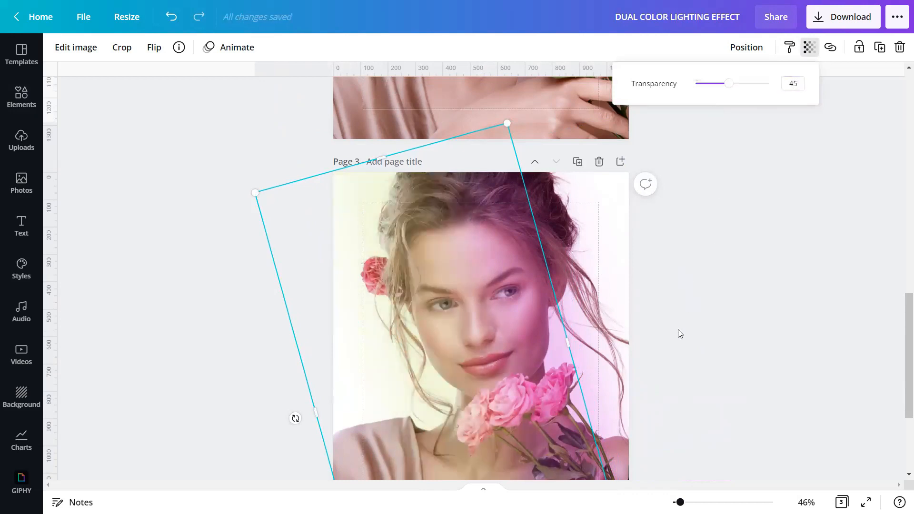
key(Escape)
click(715, 341)
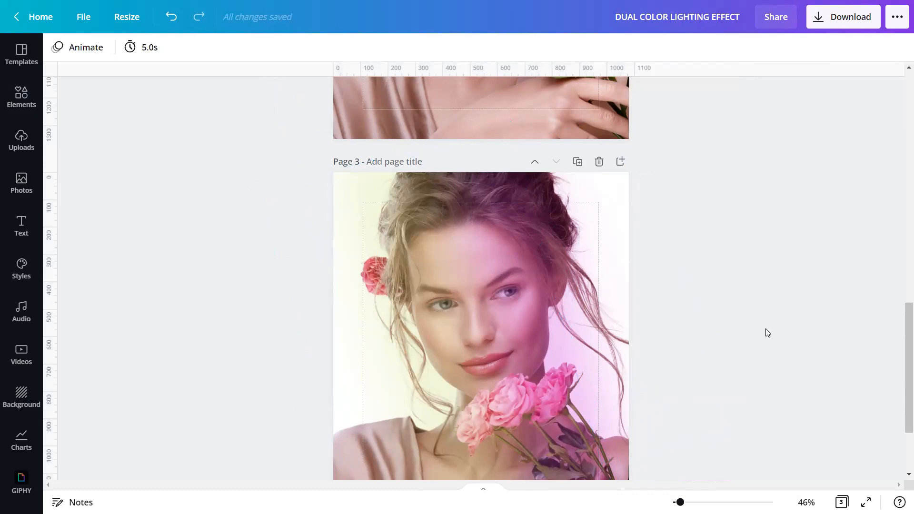
Adjust the magenta highlight's image settings to brightness 5, contrast 5 and saturation 25
click(603, 284)
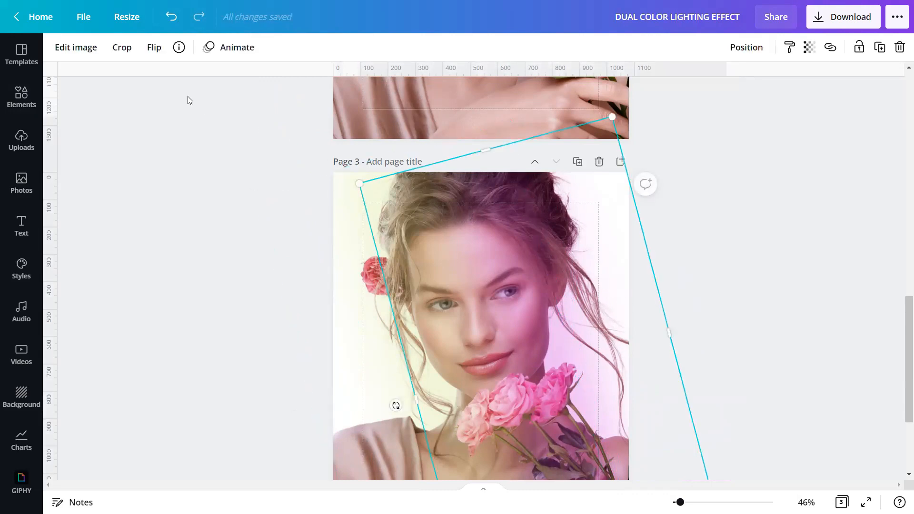
click(67, 52)
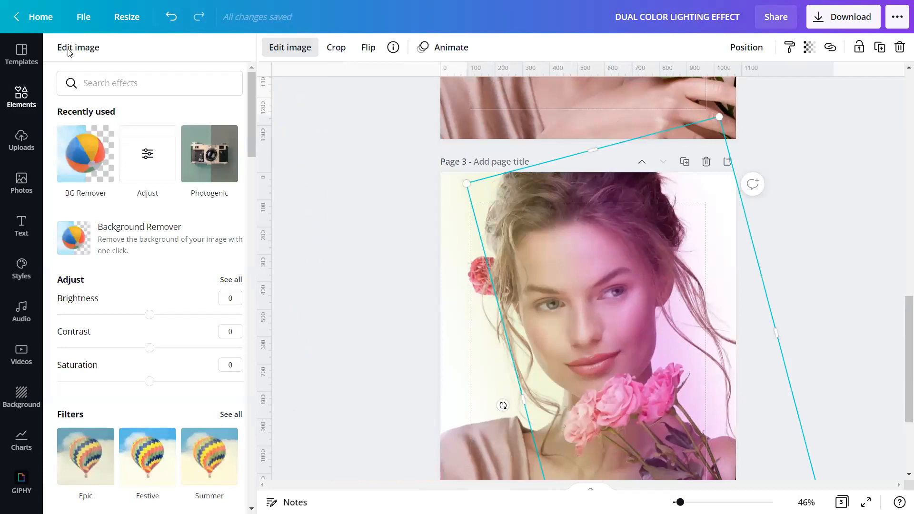
click(238, 282)
click(238, 82)
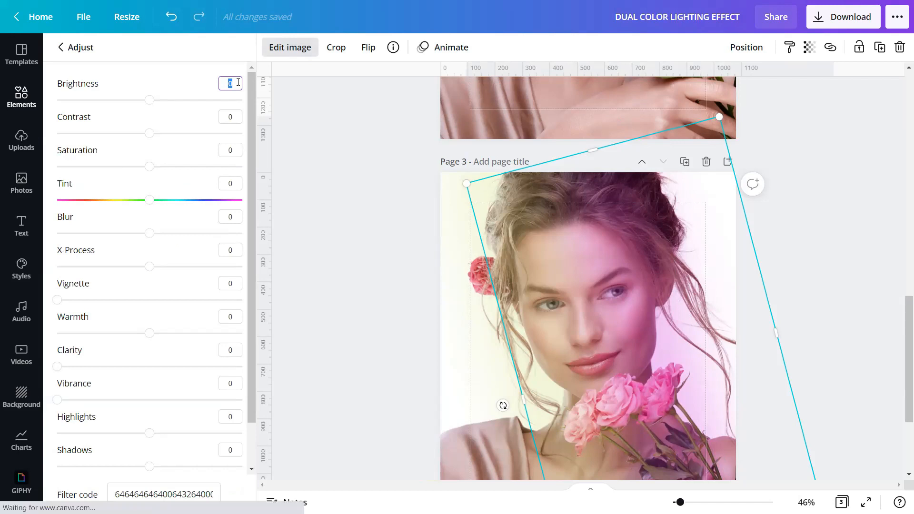
text(5)
click(233, 116)
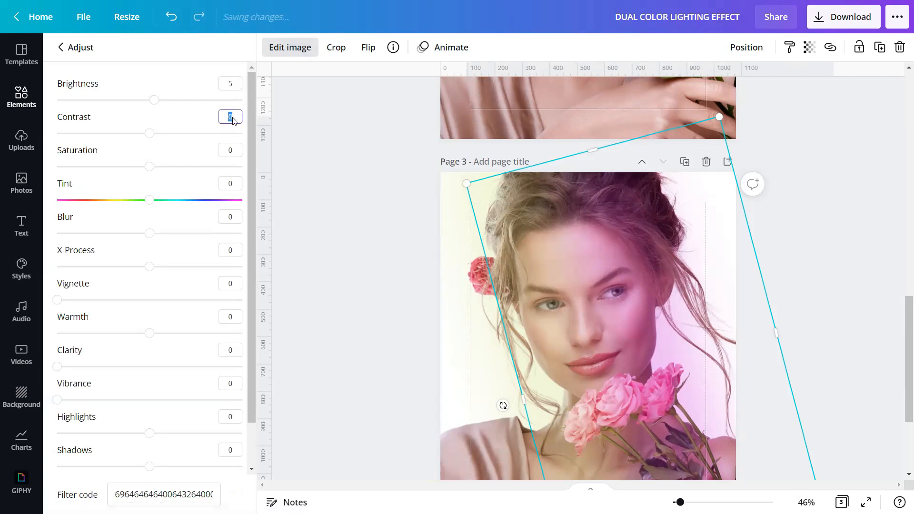
text(5)
click(233, 152)
text(2)
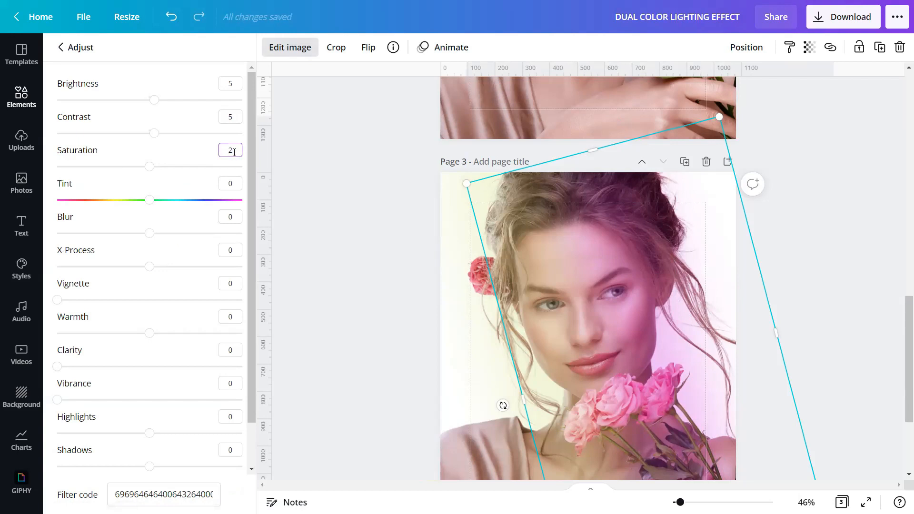
Set the magenta highlight's blur to -2, warmth to 15 and highlights to -50
click(233, 217)
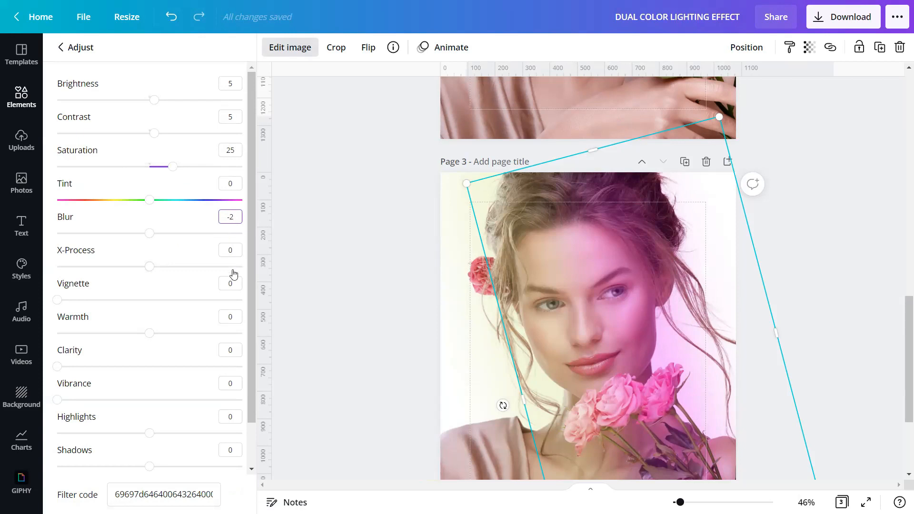
click(233, 317)
text(15)
click(231, 416)
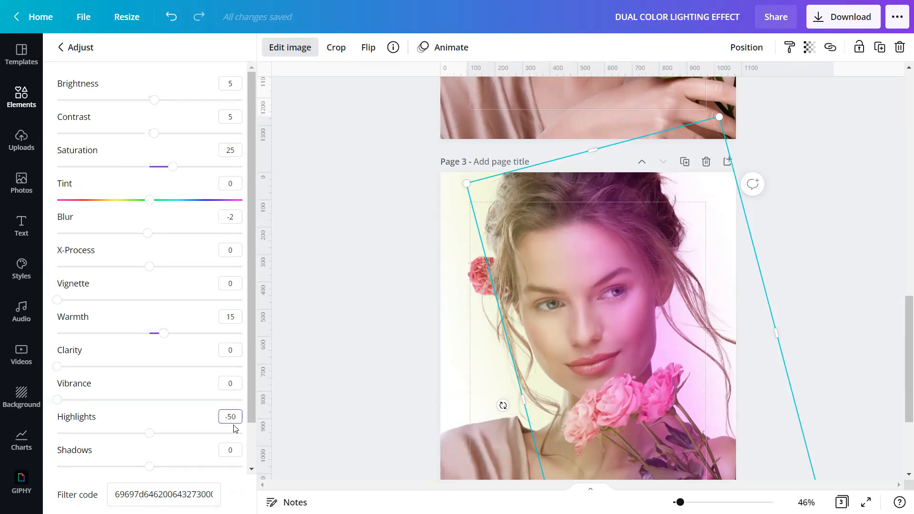
Copy the magenta highlight's filter code and apply it to the yellow-green highlight
click(170, 496)
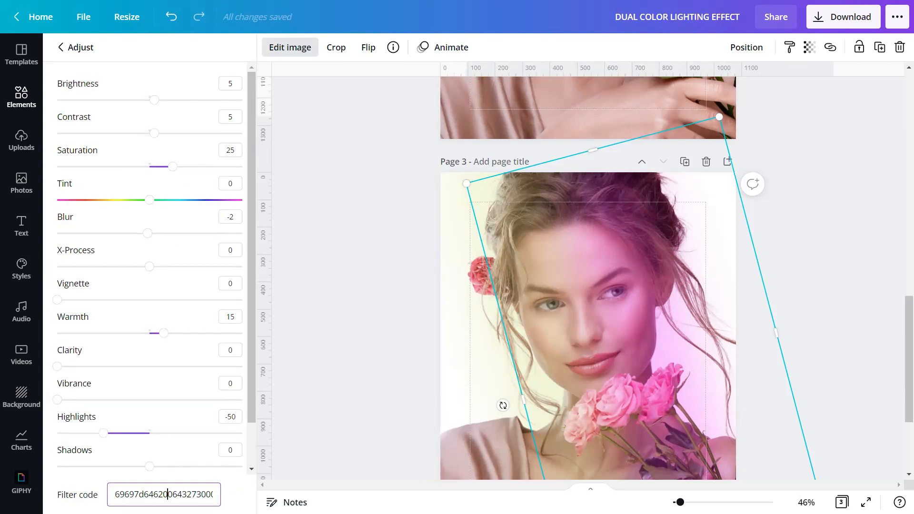
key(ctrl+a)
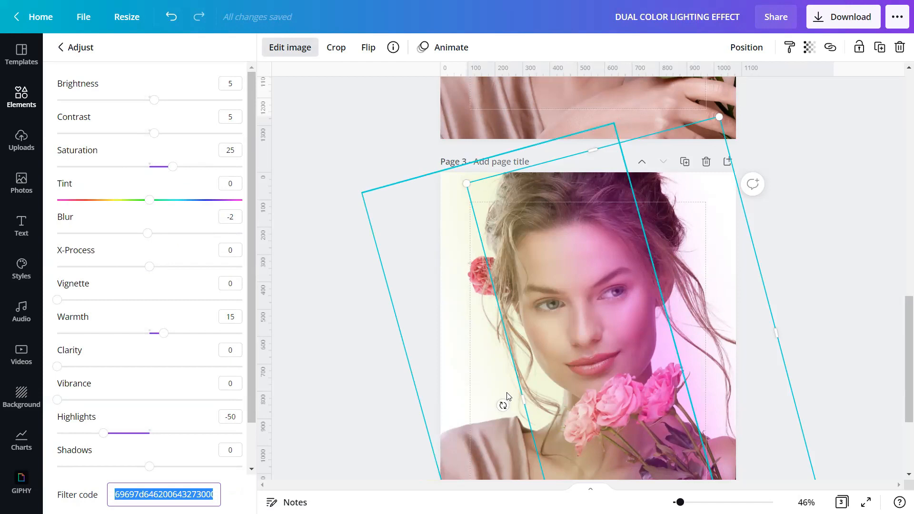
click(507, 396)
click(154, 494)
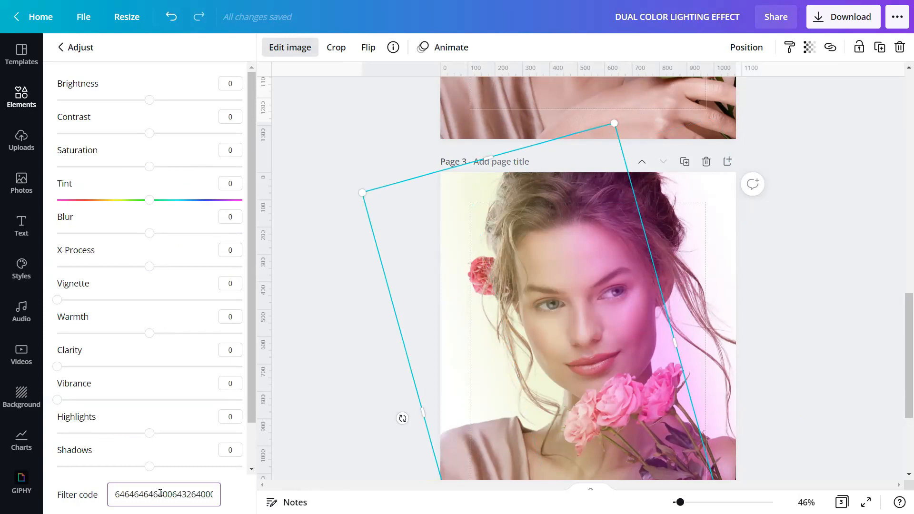
double_click(160, 494)
key(ctrl+v)
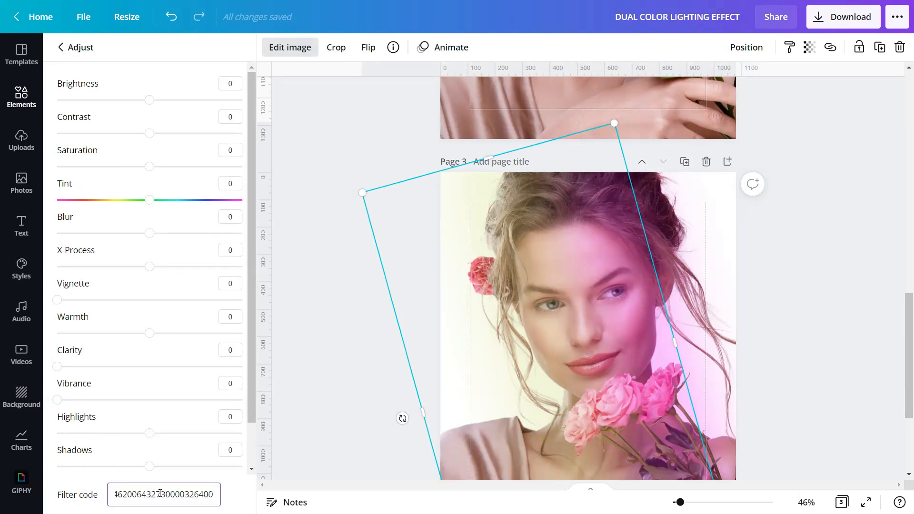
key(Return)
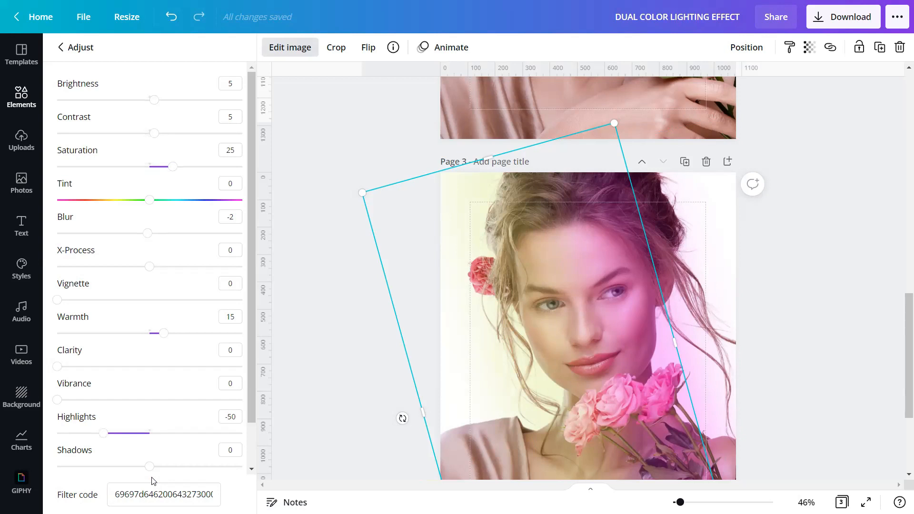
click(335, 378)
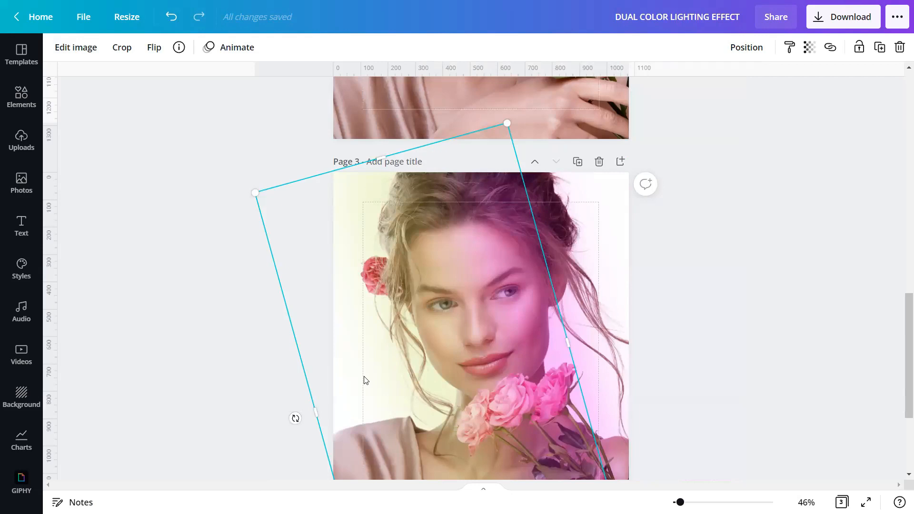
Download only page 3 as a PNG at size 3 and dismiss the sharing message
click(826, 23)
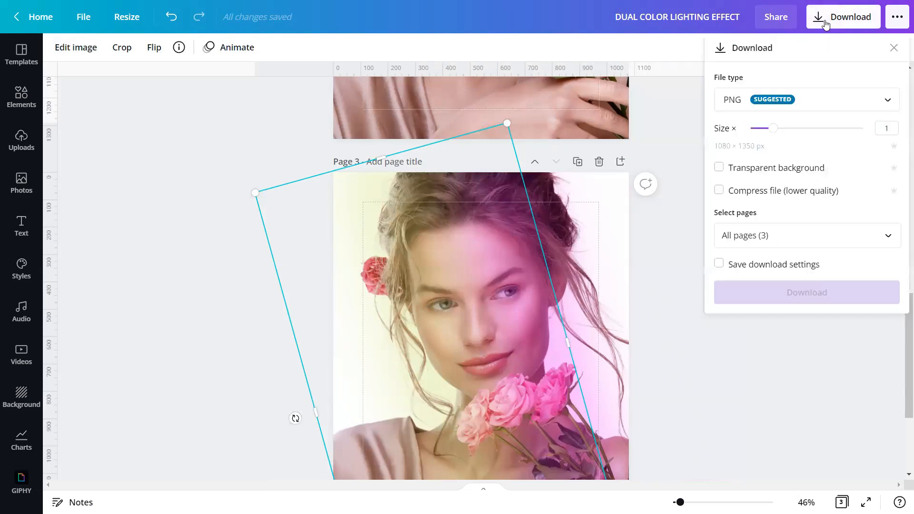
click(887, 128)
text(3)
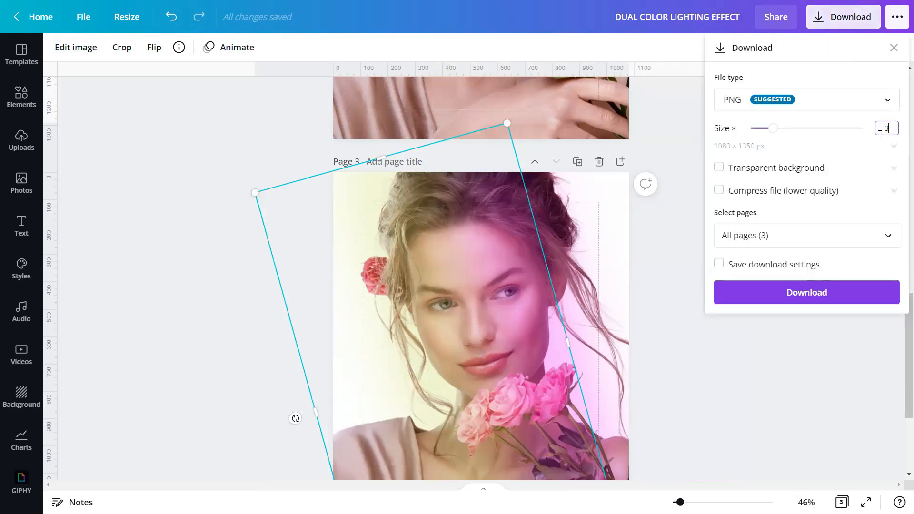
click(889, 235)
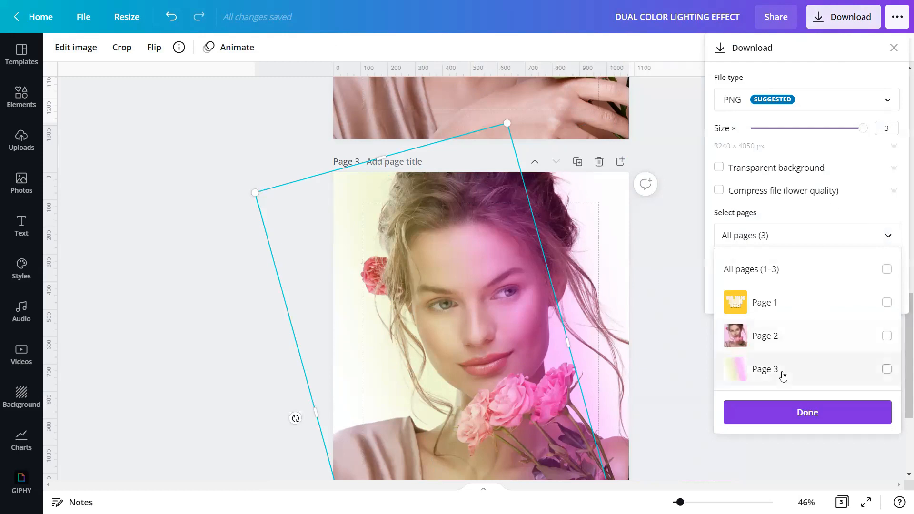
click(781, 371)
click(788, 417)
click(773, 298)
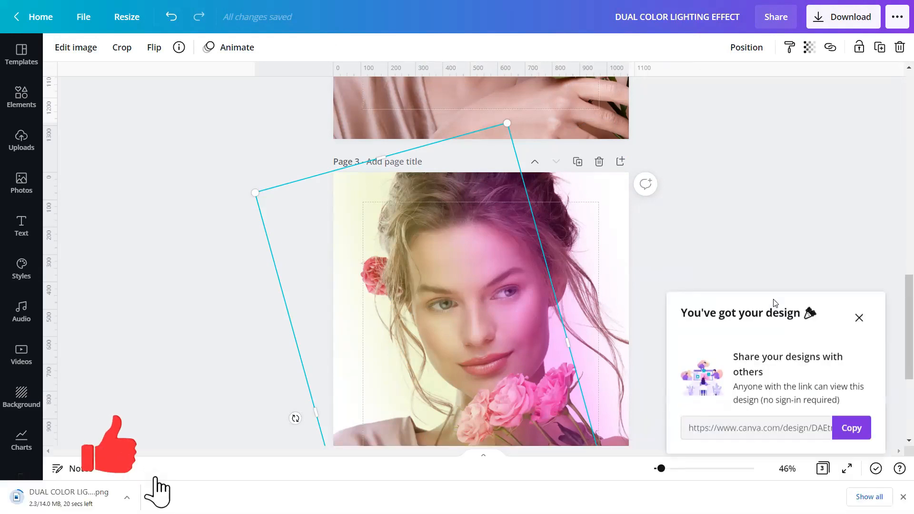
click(858, 318)
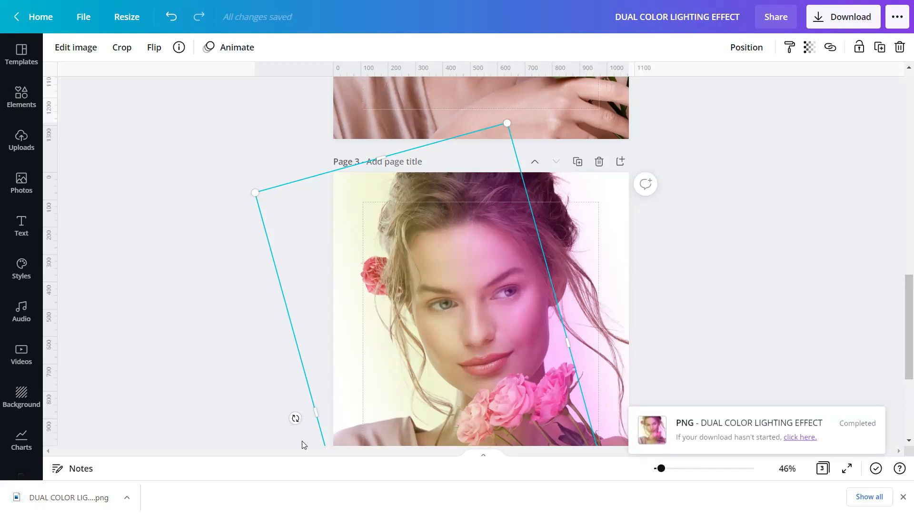
Upload the downloaded dual color PNG to the design's uploads and delete page 3
drag(48, 495, 69, 195)
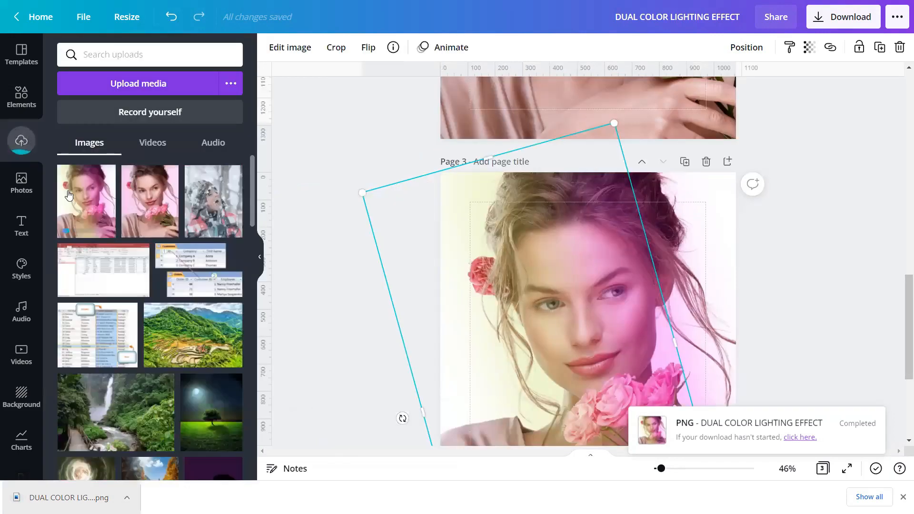
click(903, 497)
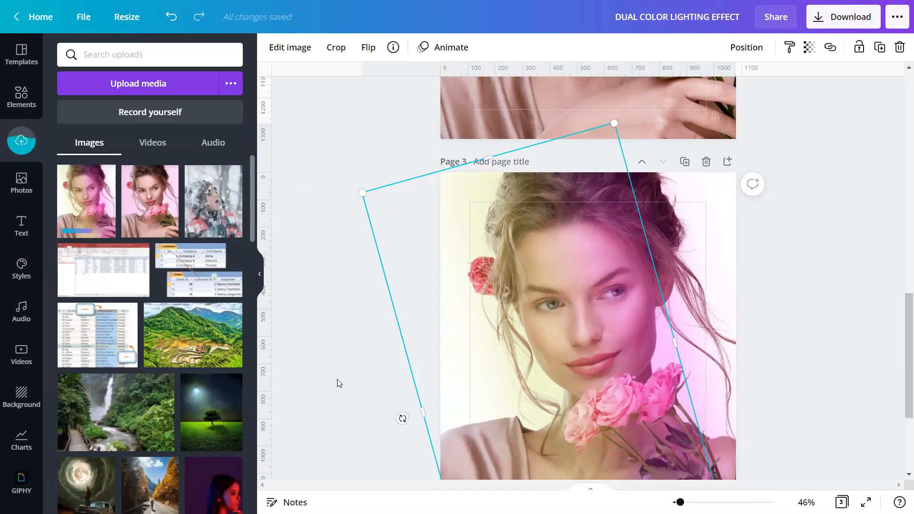
click(705, 162)
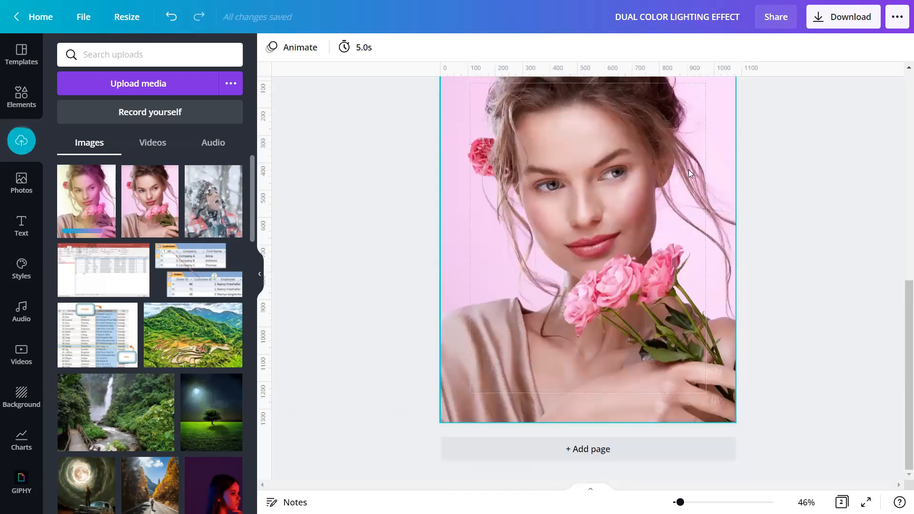
Add the uploaded dual color image to page 2 and remove its background
scroll(688, 170, up, 2)
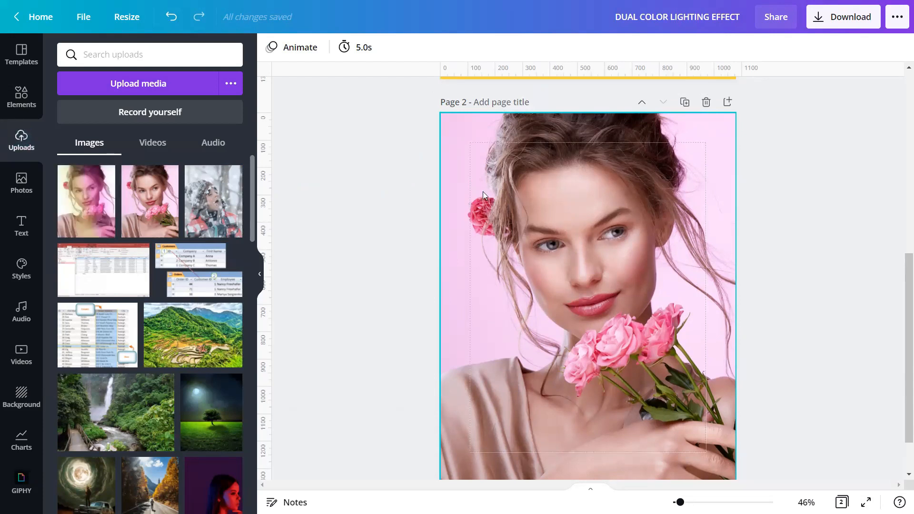
click(76, 200)
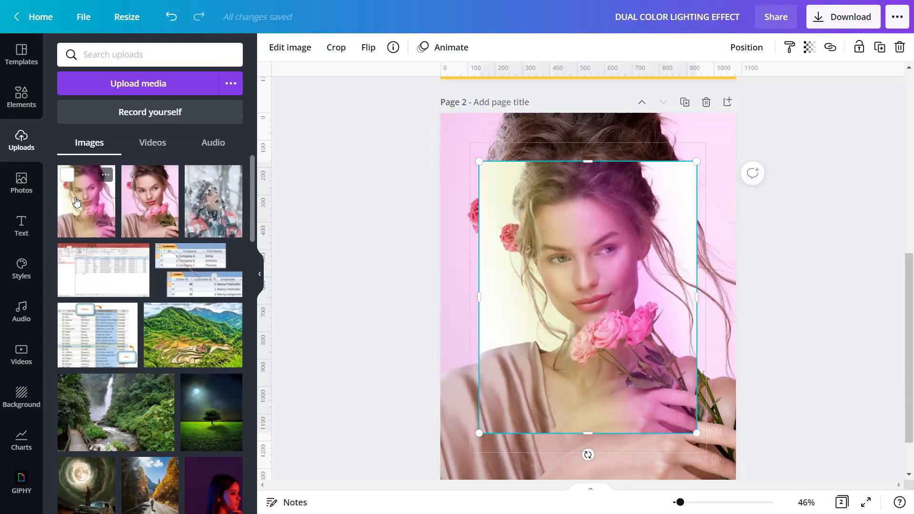
click(259, 274)
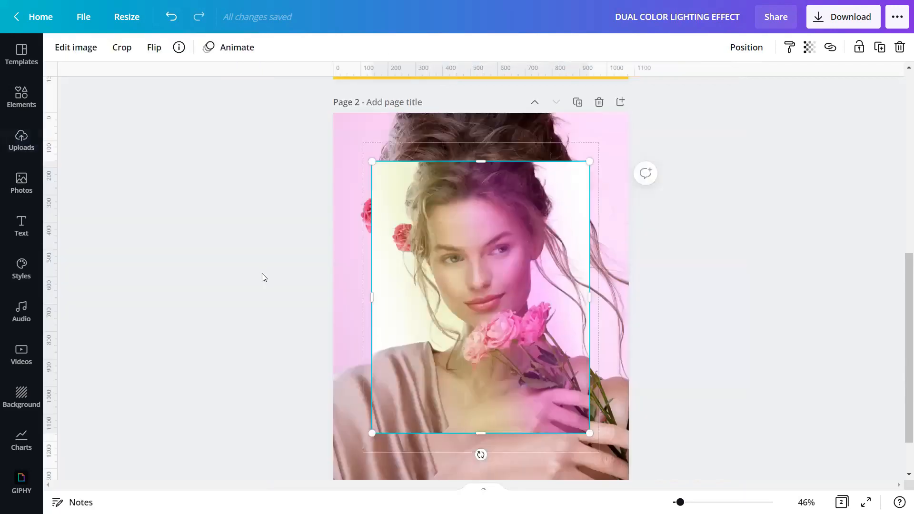
click(85, 50)
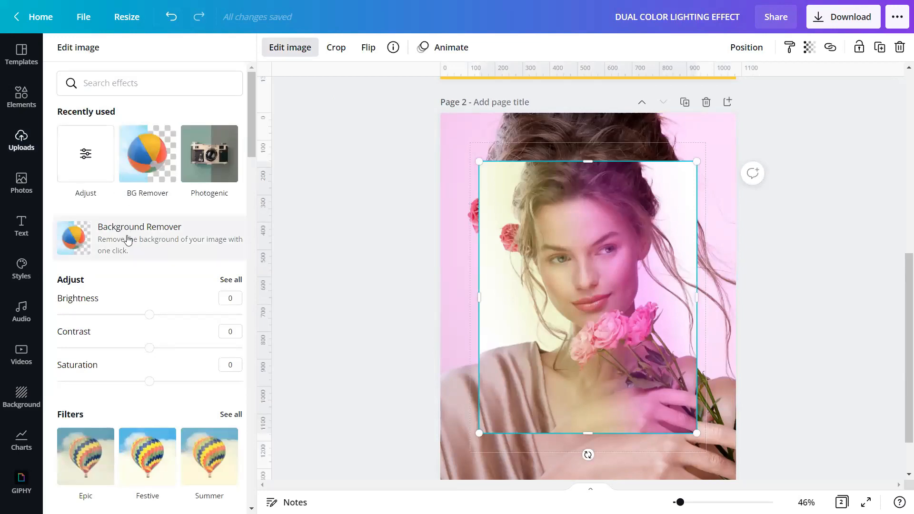
click(144, 243)
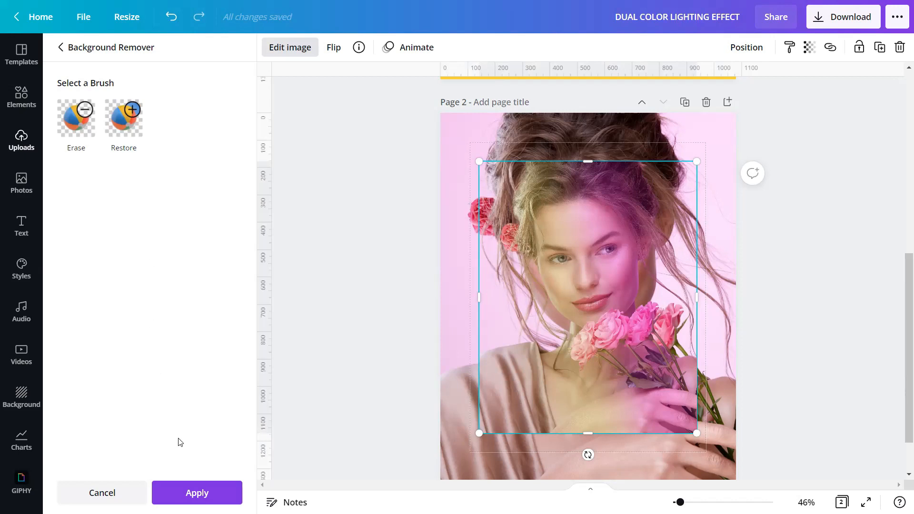
click(184, 494)
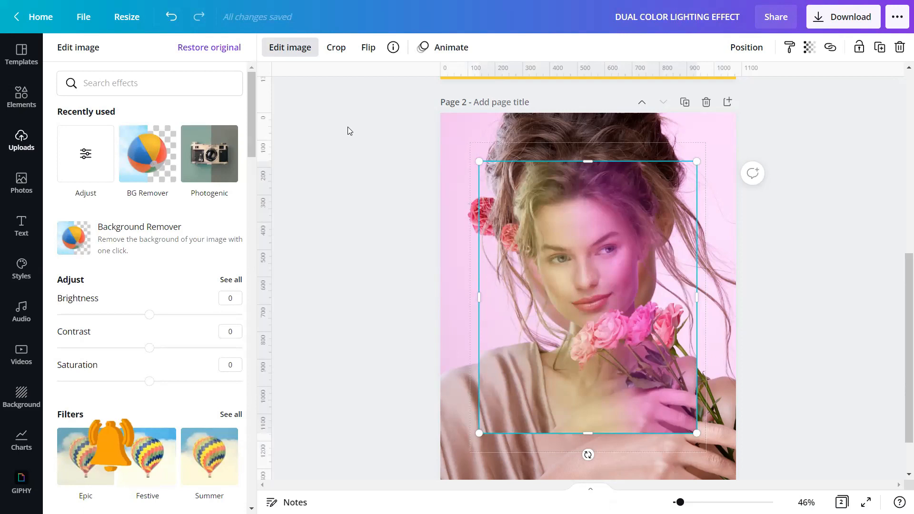
key(Escape)
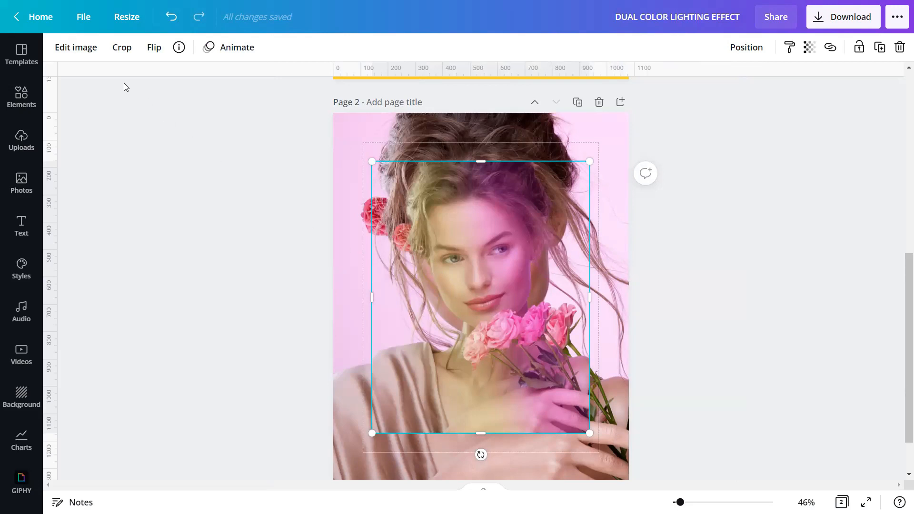
Apply the Fresco filter from the Photogenic effects to the background-free dual color image
click(74, 46)
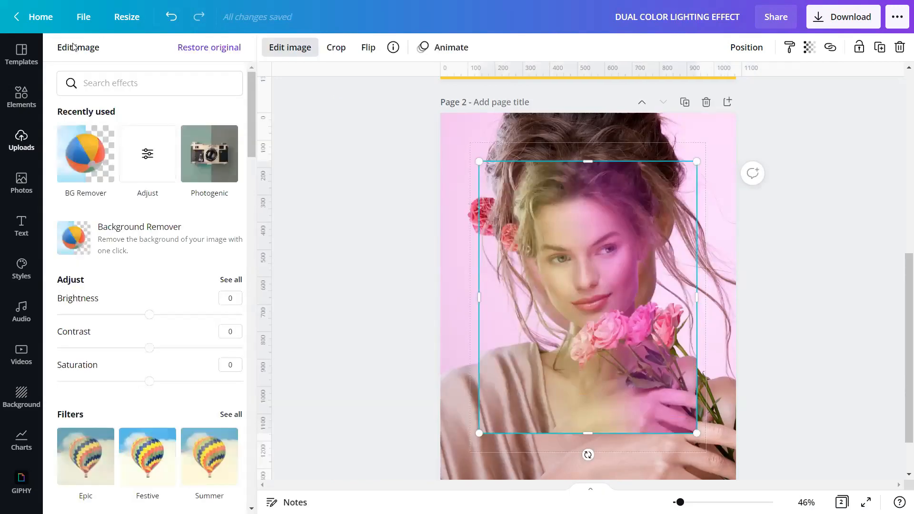
scroll(79, 209, down, 8)
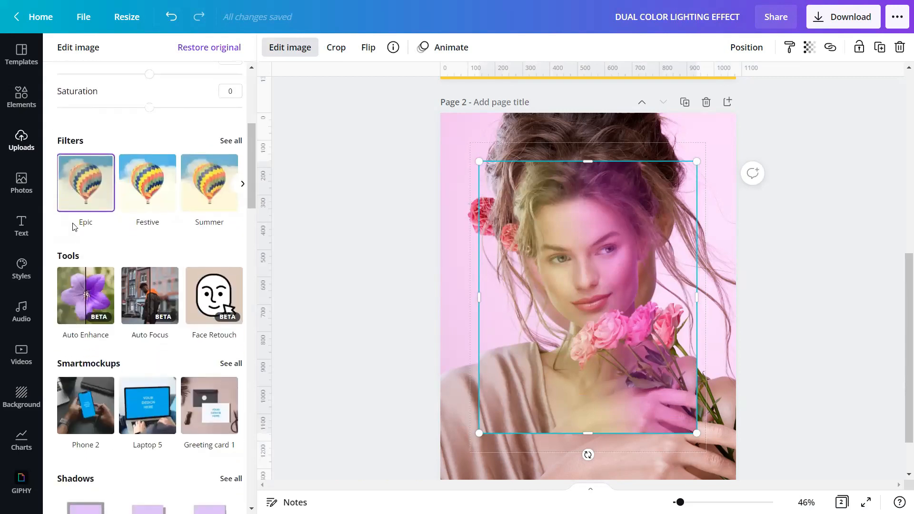
scroll(75, 226, down, 10)
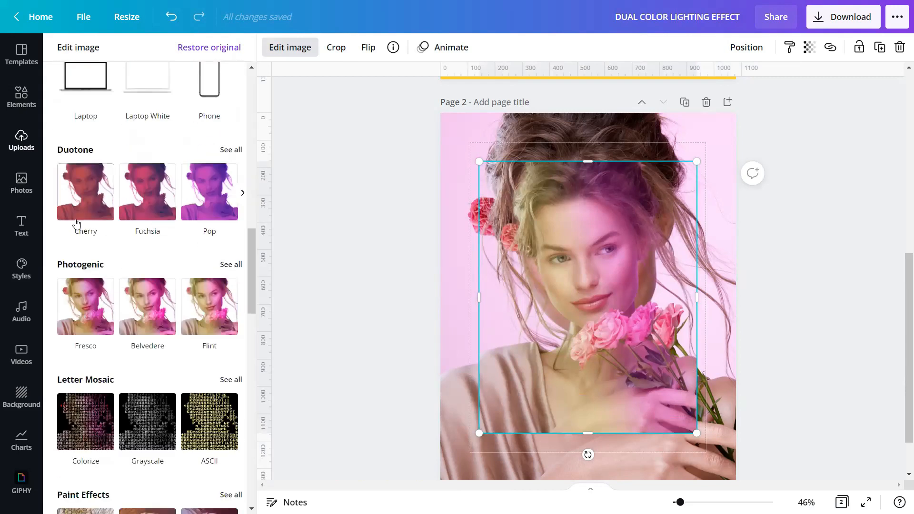
click(229, 266)
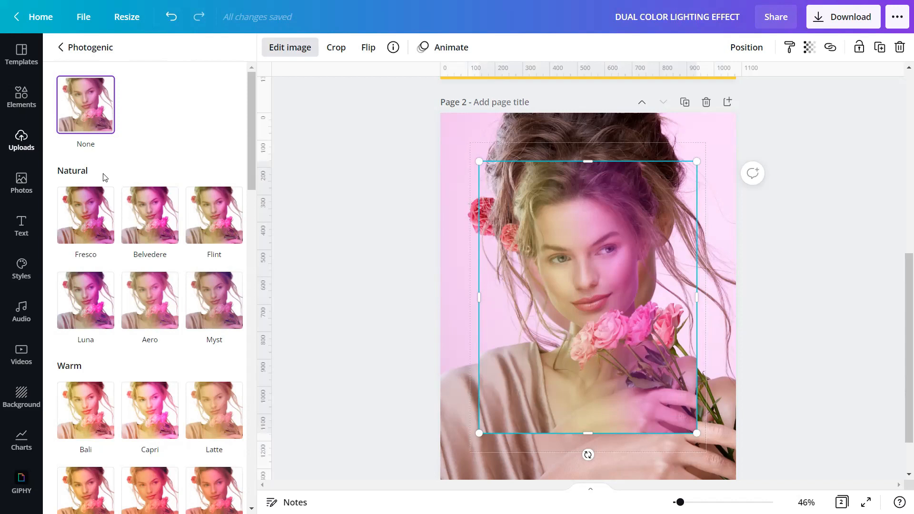
click(86, 232)
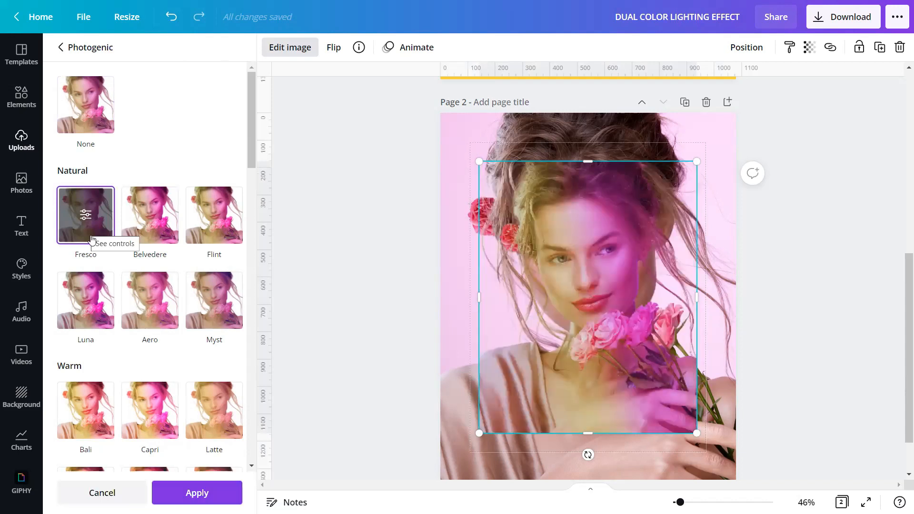
click(197, 493)
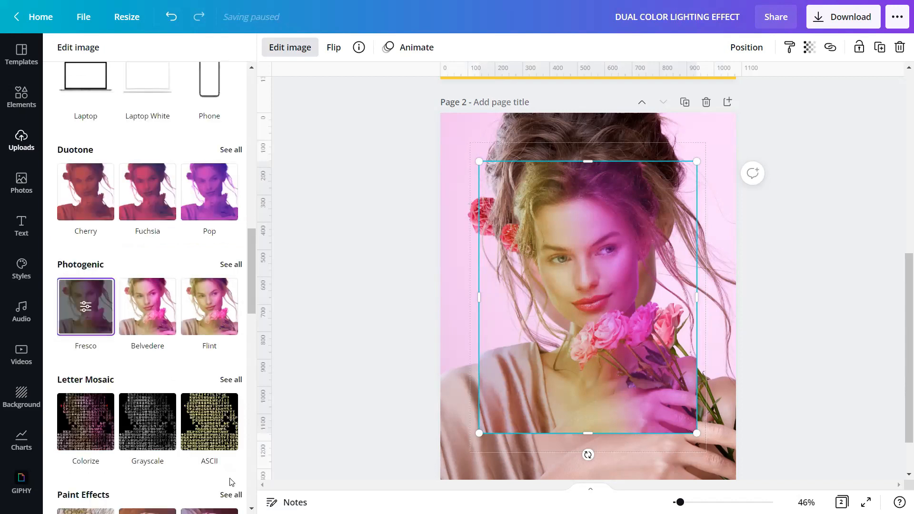
click(315, 320)
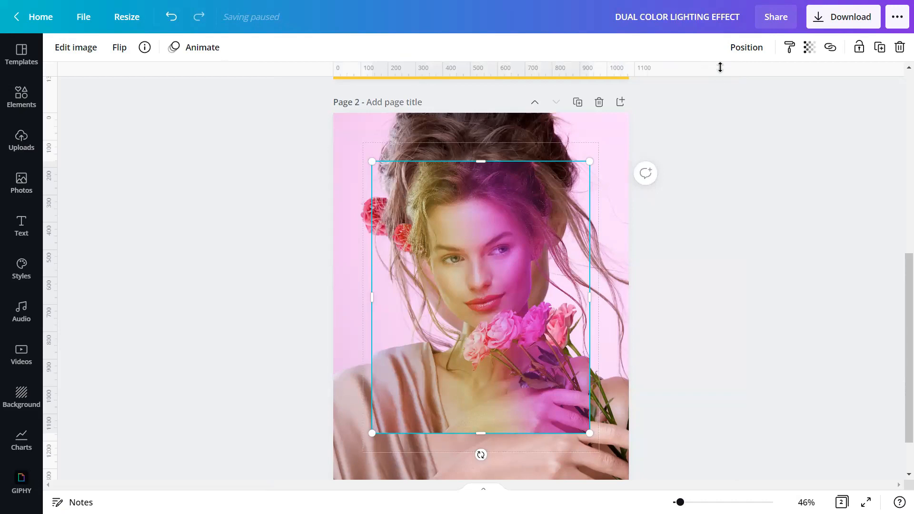
Align the dual color cut-out to the page's top left corner and enlarge it to cover the whole original photo
click(746, 49)
click(559, 142)
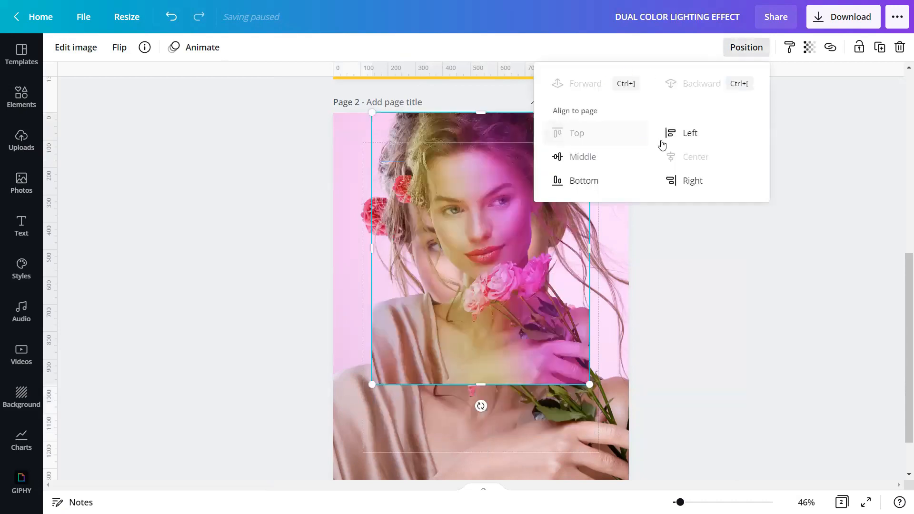
click(684, 138)
drag(554, 381, 624, 490)
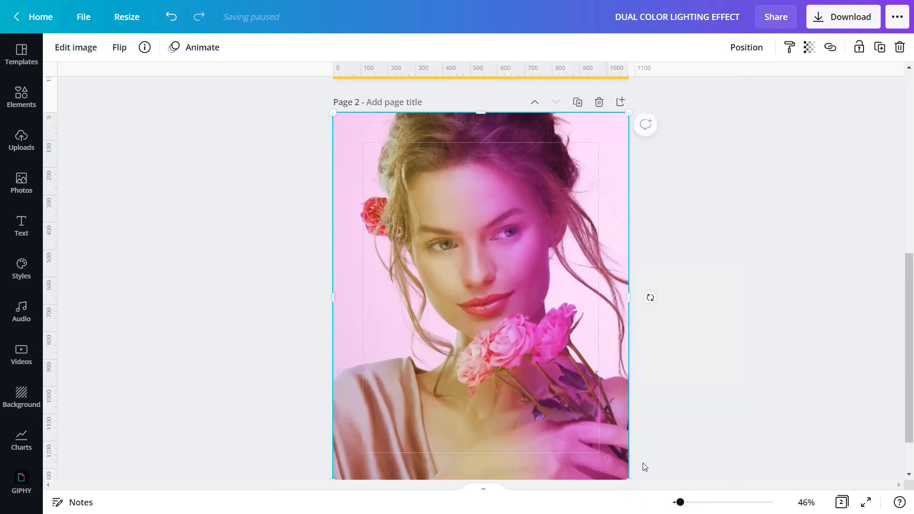
Fully lock the dual color overlay on page 2 and preview the design in full screen
scroll(645, 462, down, 2)
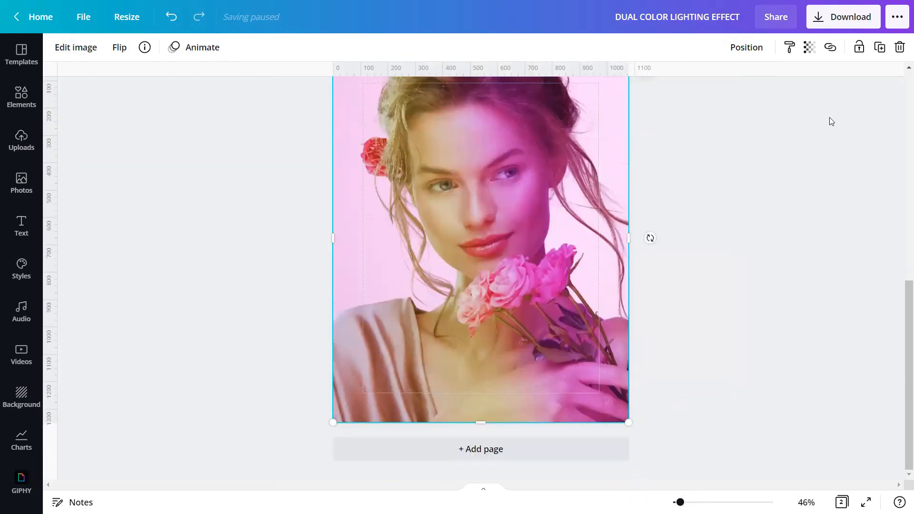
click(863, 49)
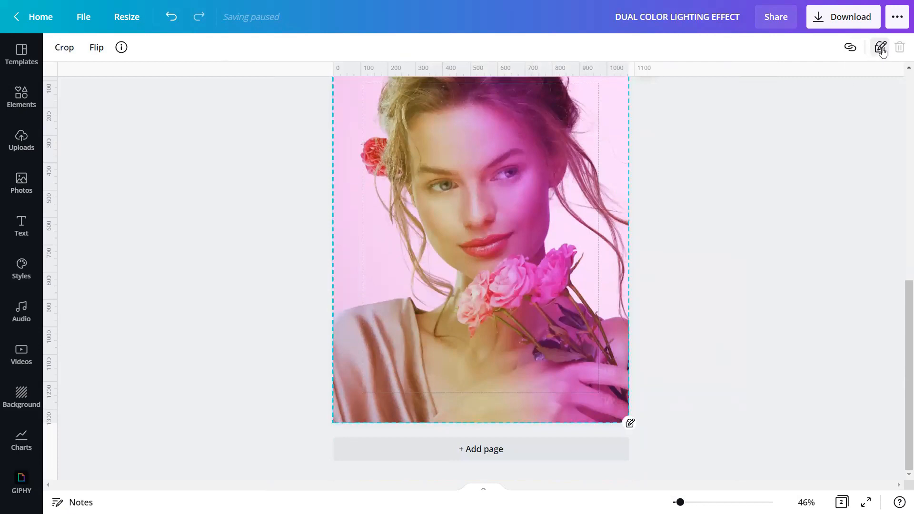
click(881, 48)
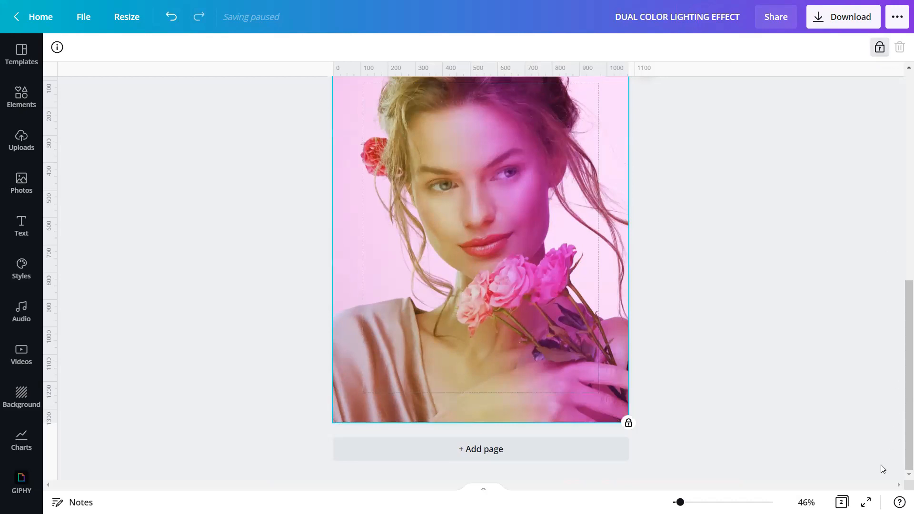
click(866, 502)
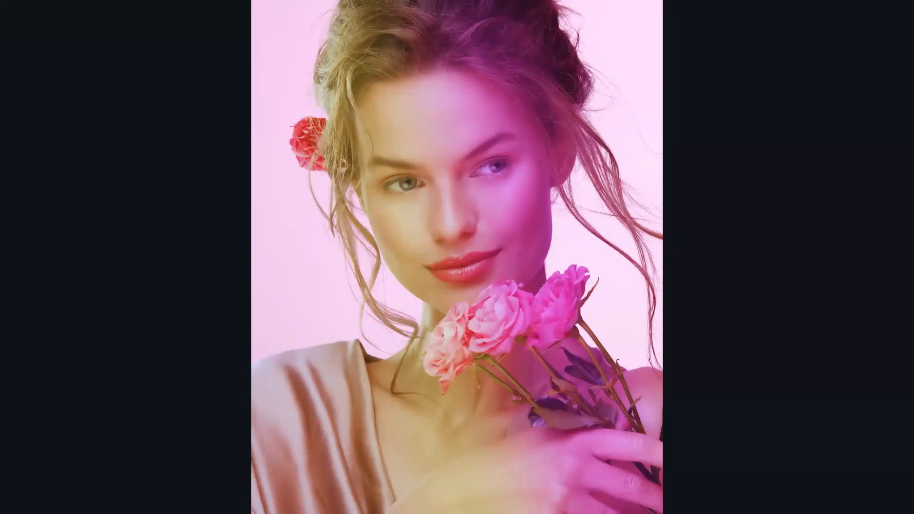